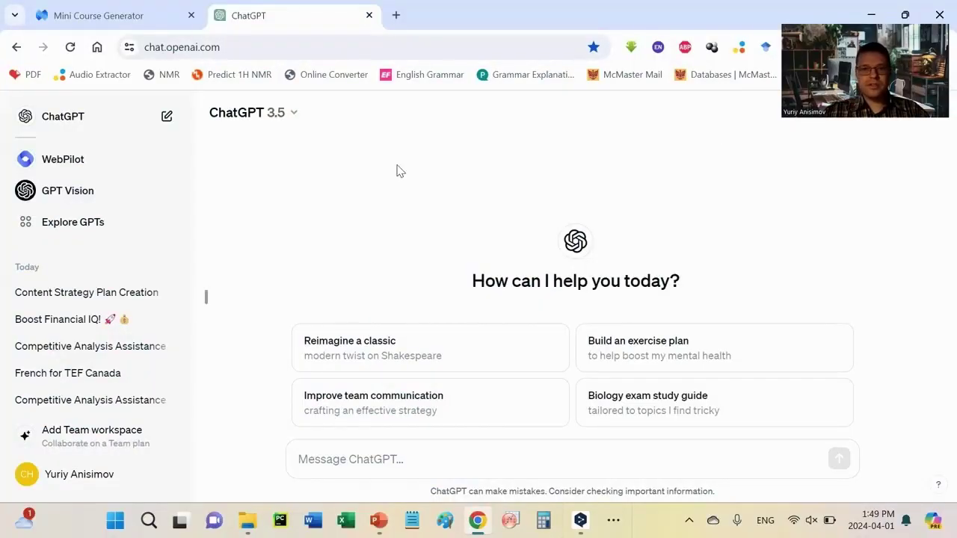
# Switch the chat model from GPT-3.5 to GPT-4
pyautogui.click(293, 113)
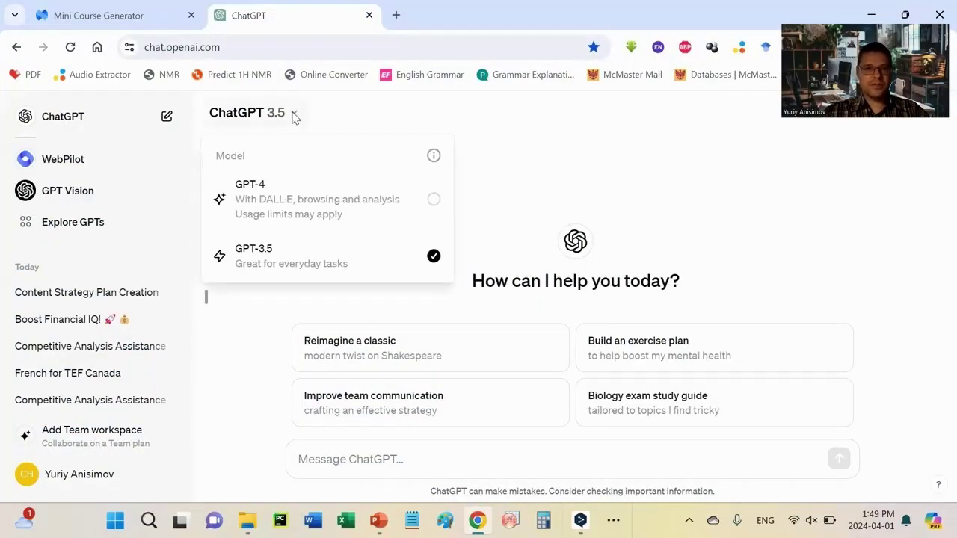
pyautogui.click(284, 204)
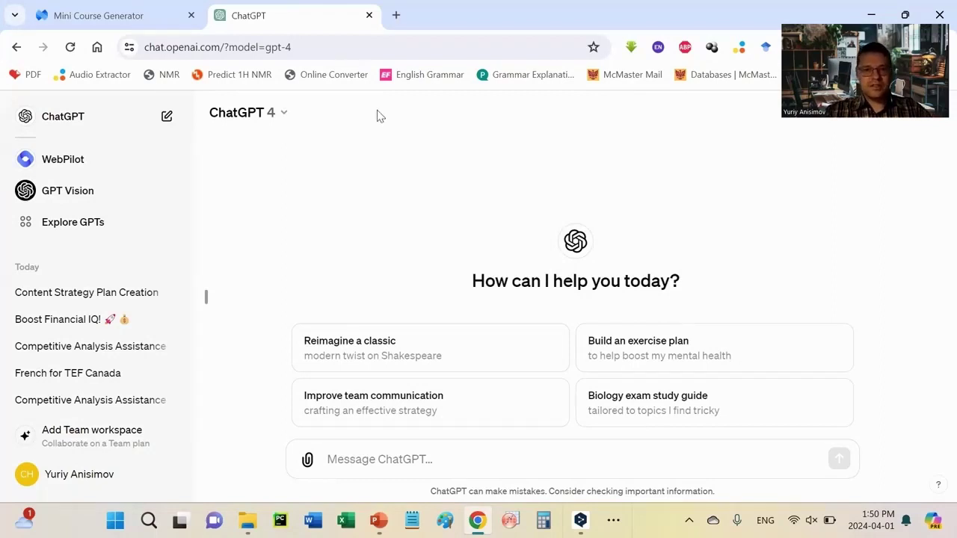
# Search Google for "child drawings" in a new browser tab
pyautogui.hotkey('ctrl', 't')
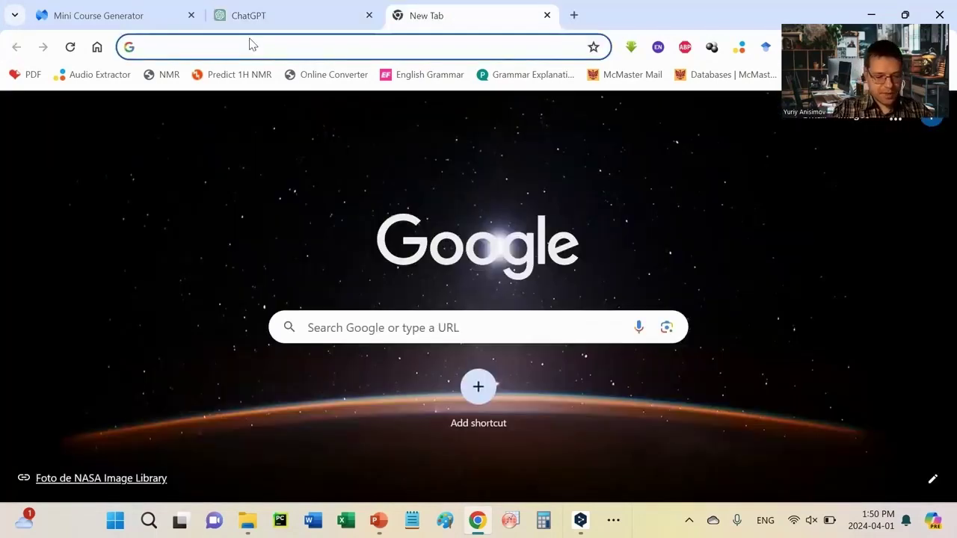
pyautogui.write('child drawings')
pyautogui.press('Return')
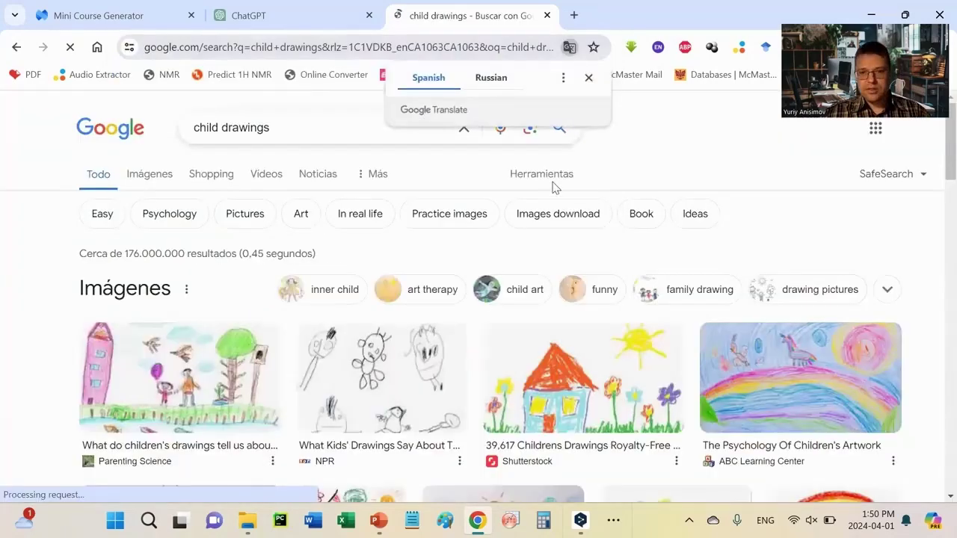
# Open the Empowered Parents family drawing from the image results and copy the image
pyautogui.scroll(-1, 579, 255)
pyautogui.scroll(-3, 579, 254)
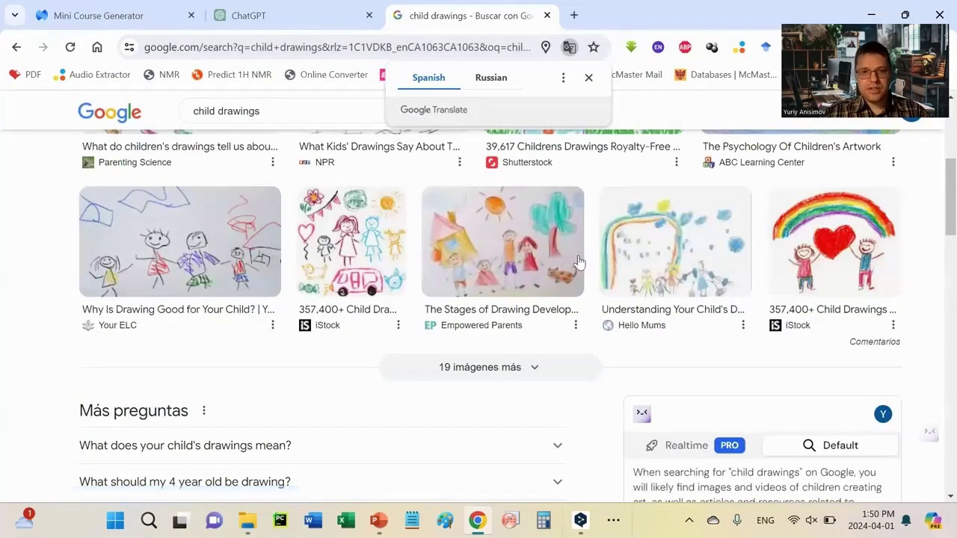
pyautogui.click(501, 244)
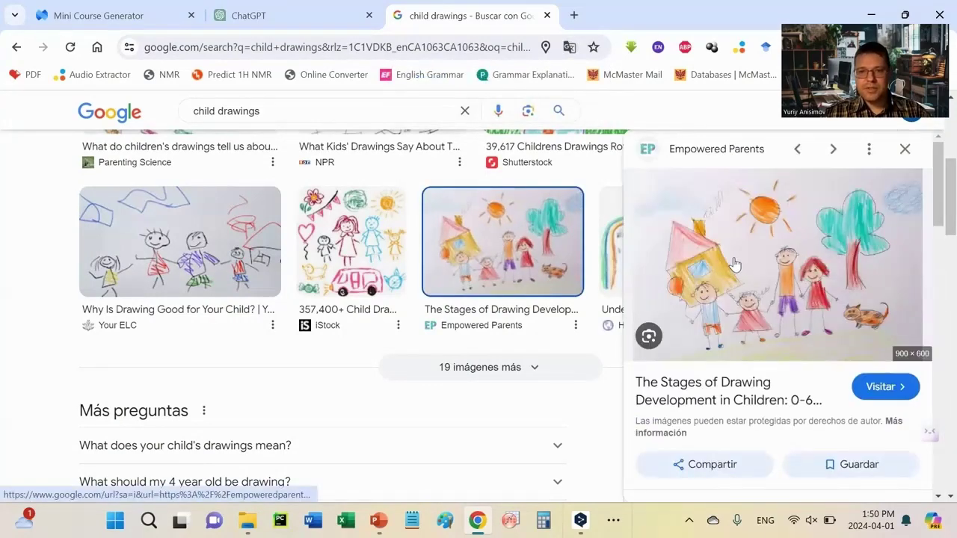
pyautogui.rightClick(733, 264)
pyautogui.click(557, 94)
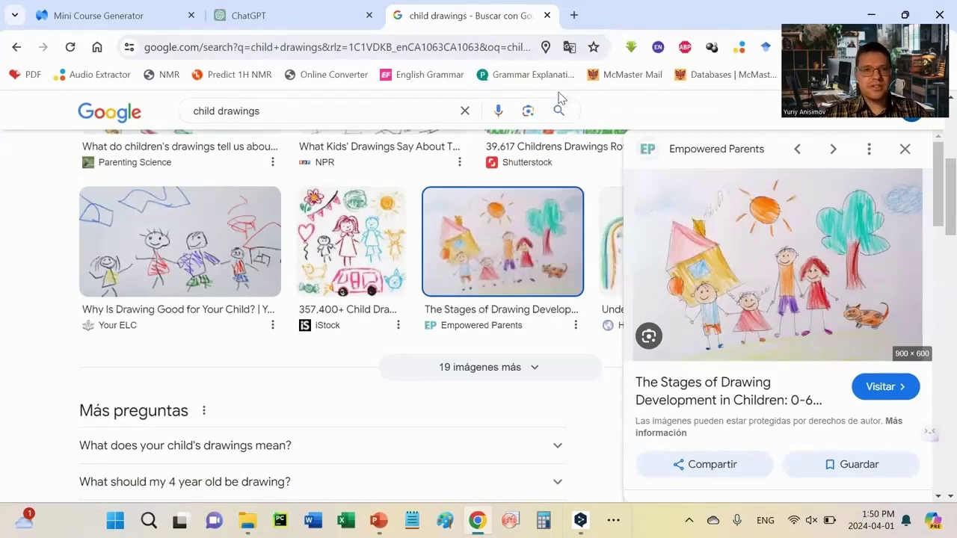
# Return to the ChatGPT chat and paste the copied drawing into a new message
pyautogui.hotkey('ctrl', 'pageup')
pyautogui.click(327, 459)
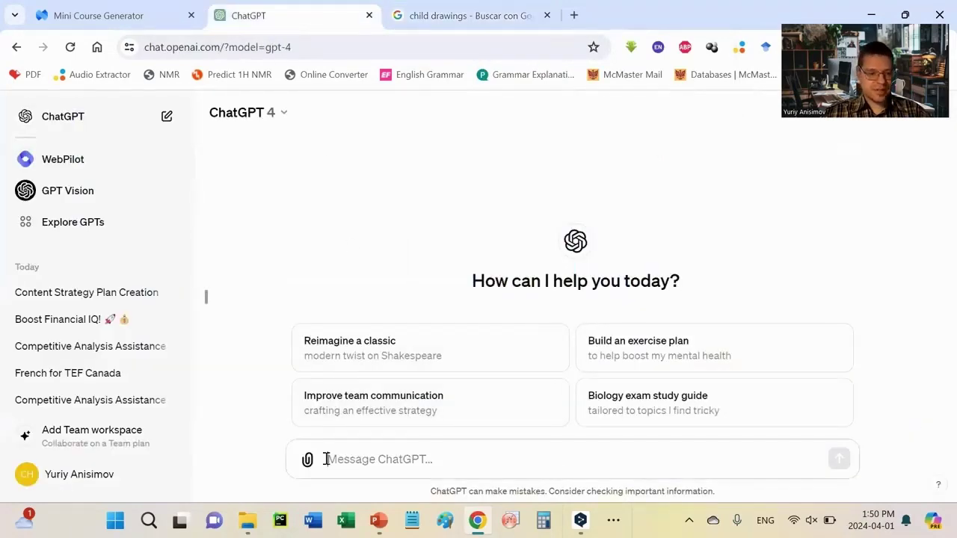
pyautogui.hotkey('ctrl', 'v')
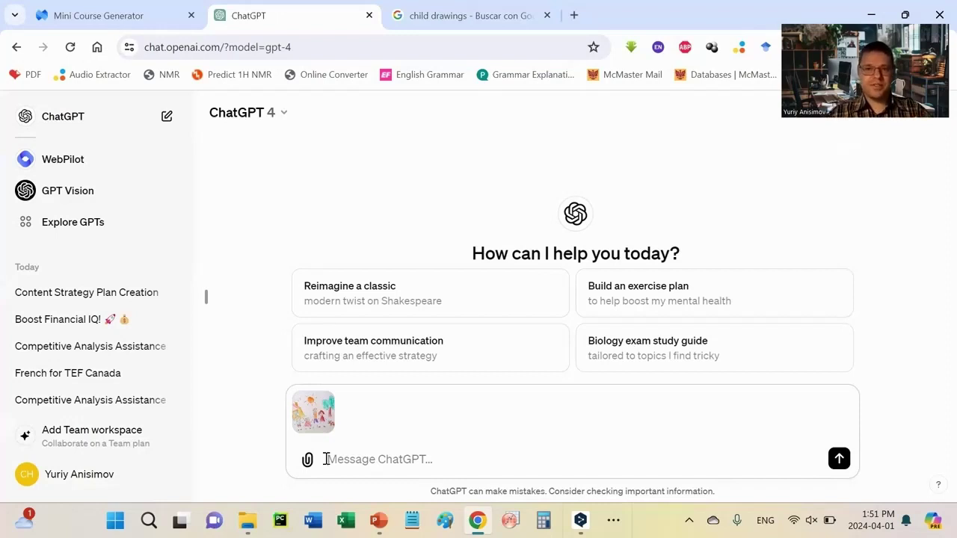
# Send the drawing with the prompt "Please describe in details what you see in this image" and go to the reply
pyautogui.write('Please des')
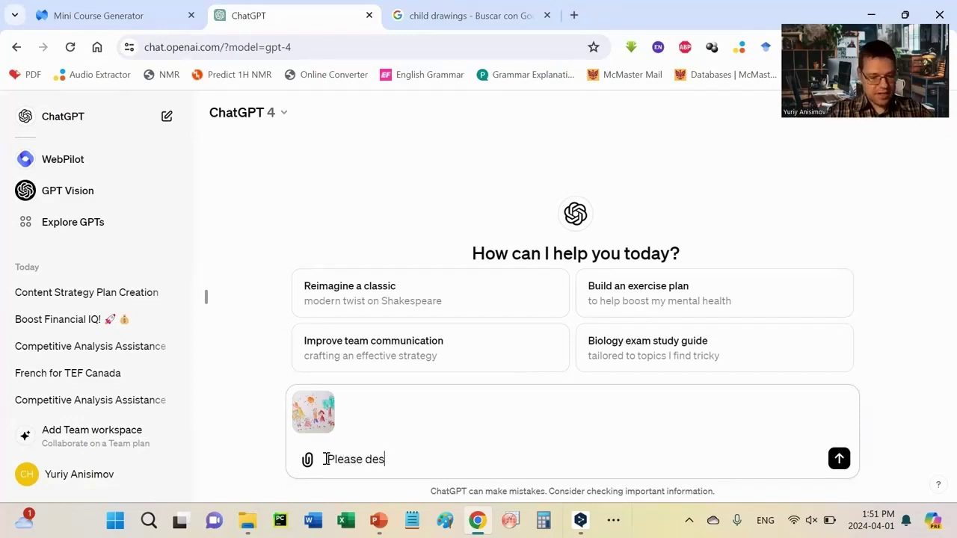
pyautogui.write('cribe in details wh')
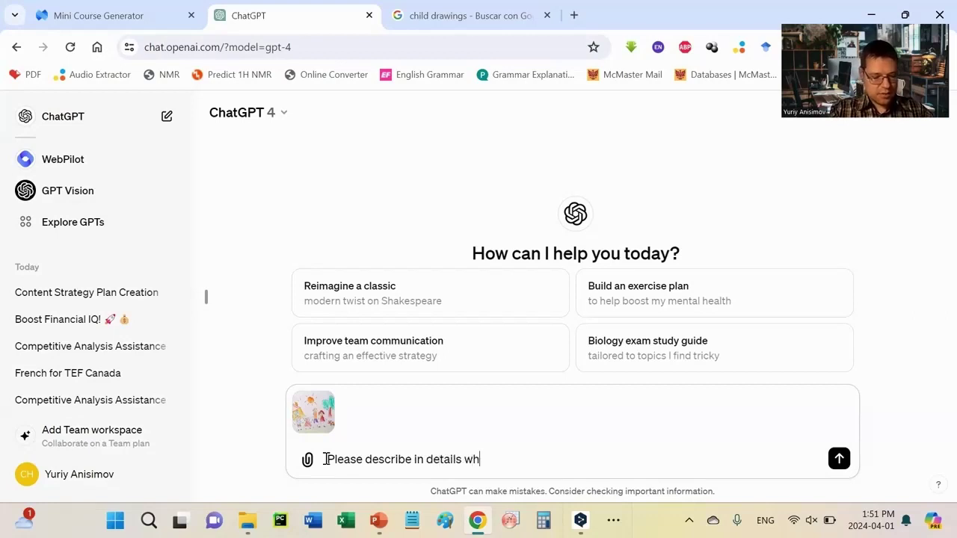
pyautogui.write('at you see in ')
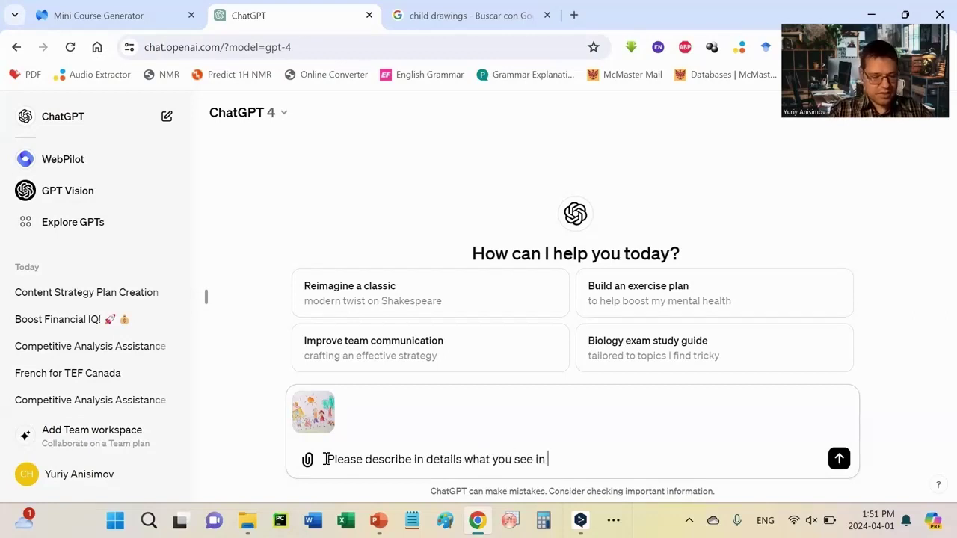
pyautogui.write('this image')
pyautogui.press('Return')
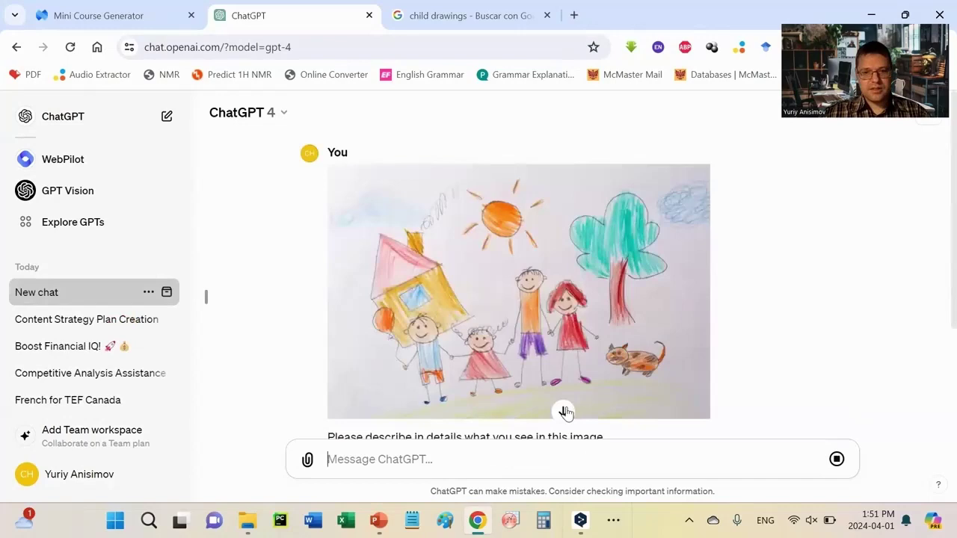
pyautogui.click(564, 412)
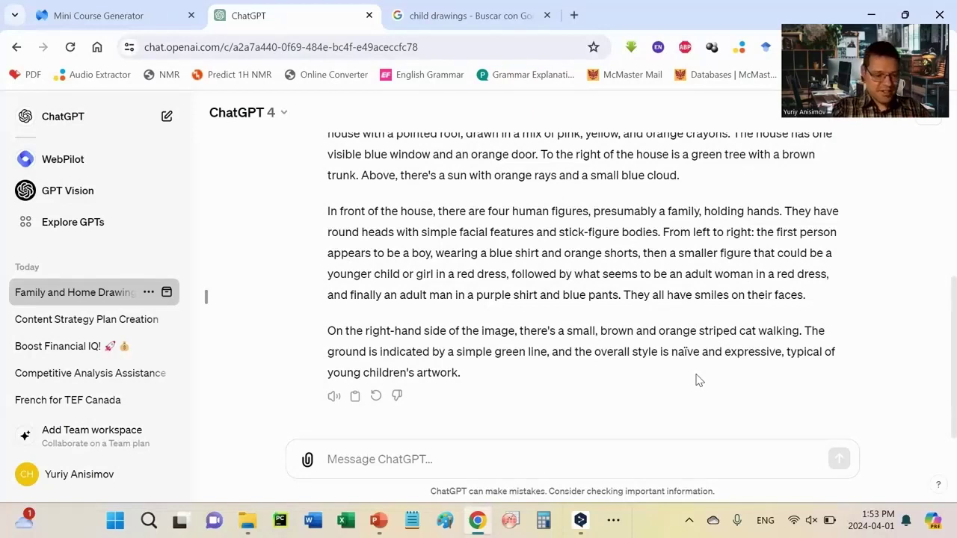
# Send the follow-up prompt "Readraw this image to make it photorealistic" and regenerate the response
pyautogui.click(400, 462)
pyautogui.write('R')
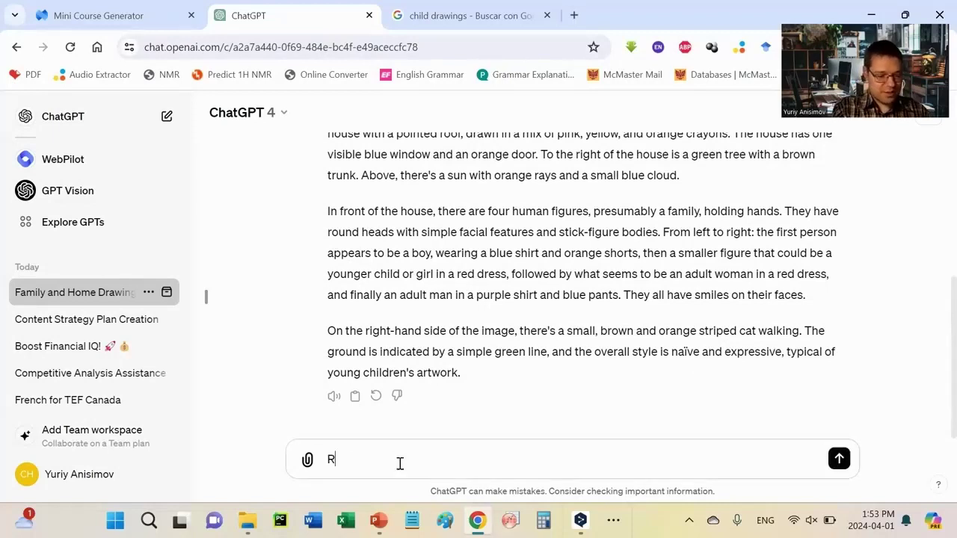
pyautogui.write('eadraw this im')
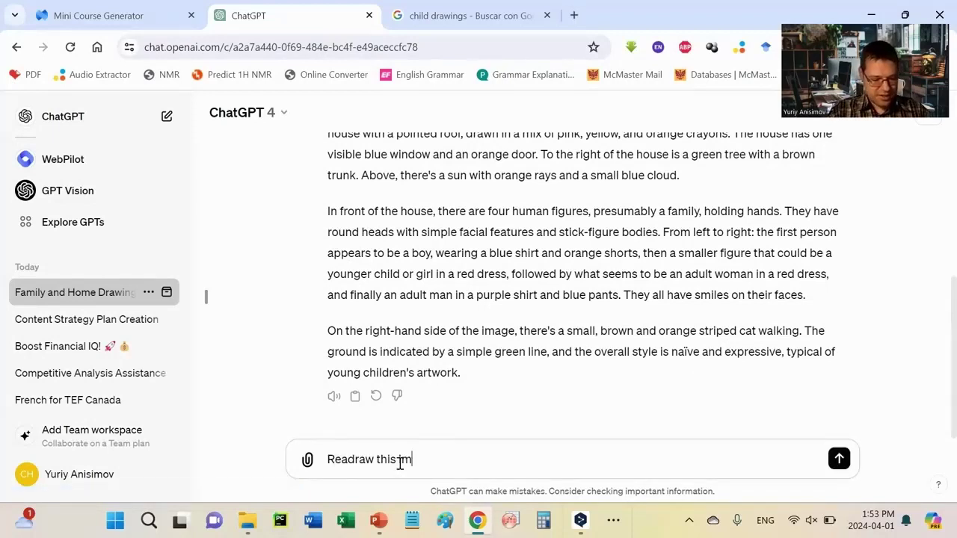
pyautogui.write('age to make ')
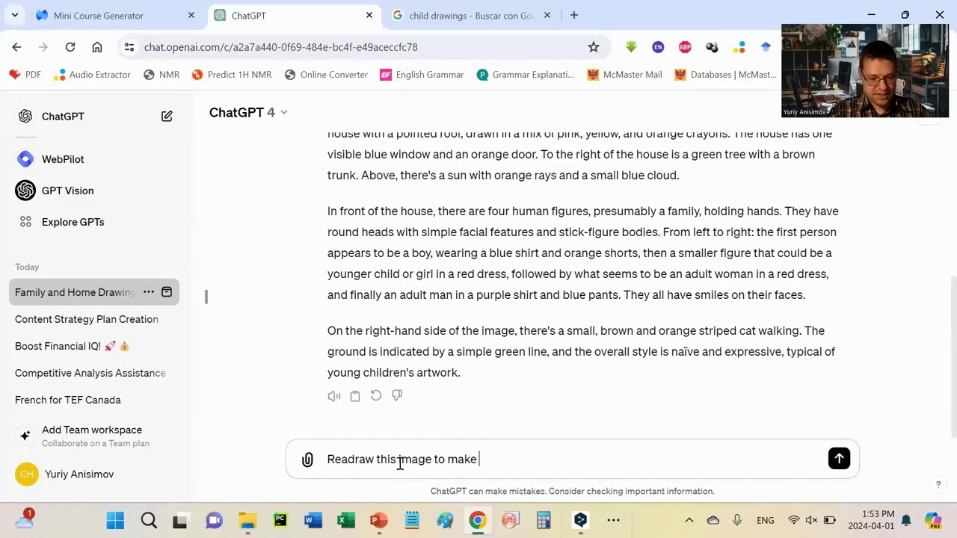
pyautogui.write('it pho')
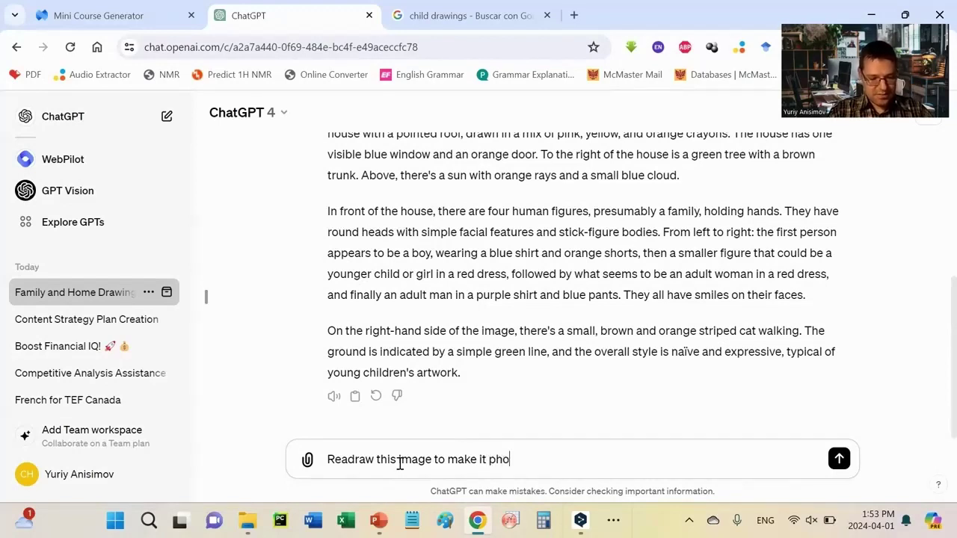
pyautogui.write('torealistic')
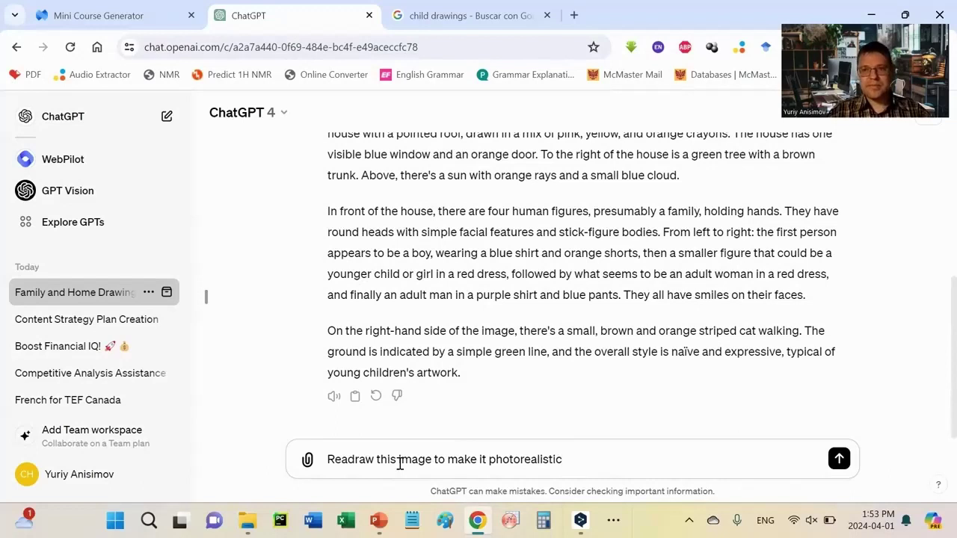
pyautogui.press('Return')
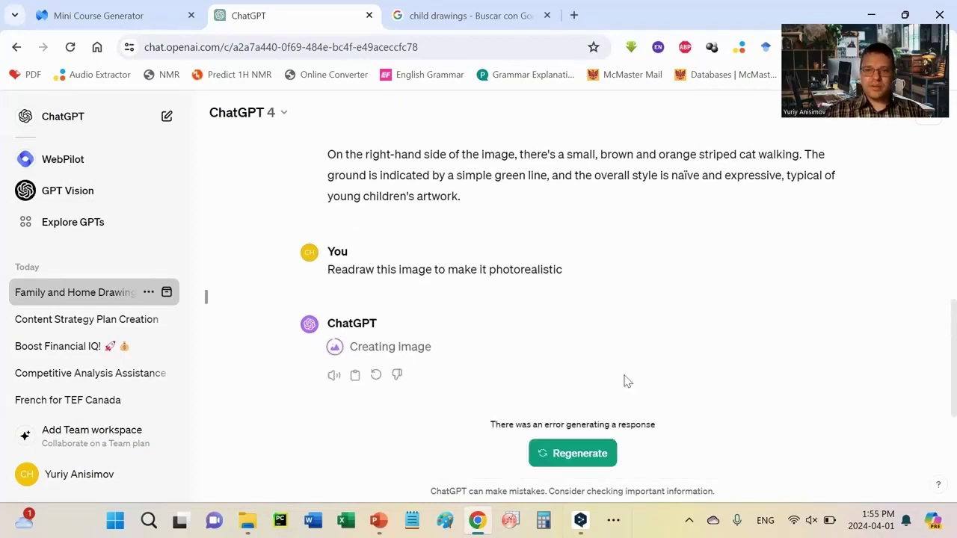
pyautogui.click(574, 457)
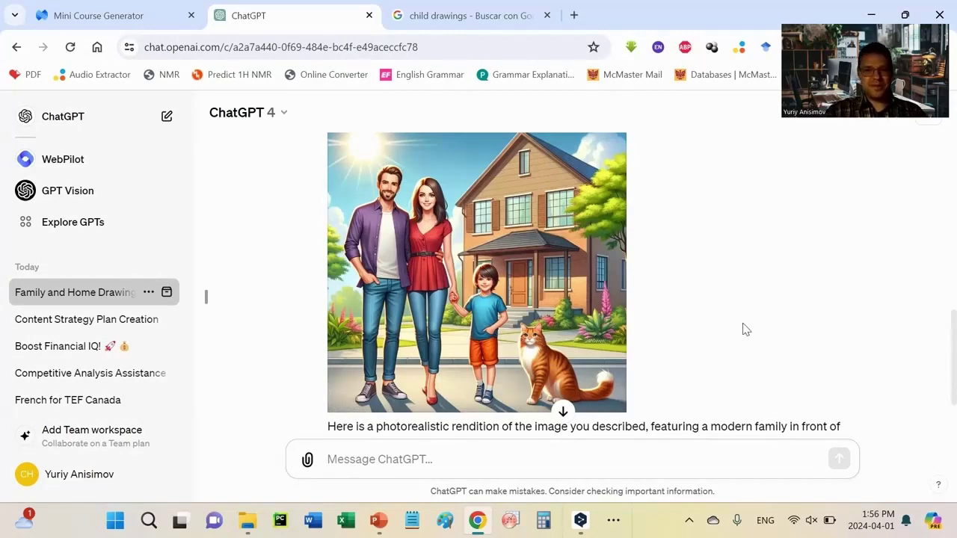
# Compare the generated photorealistic image with the original child's drawing and its description in the chat
pyautogui.scroll(-1, 743, 329)
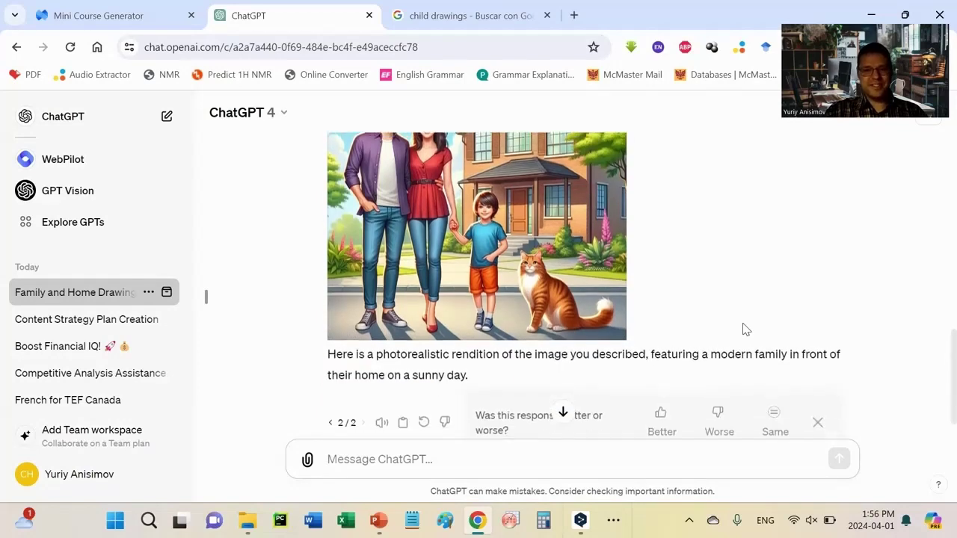
pyautogui.scroll(1, 629, 299)
pyautogui.scroll(8, 630, 299)
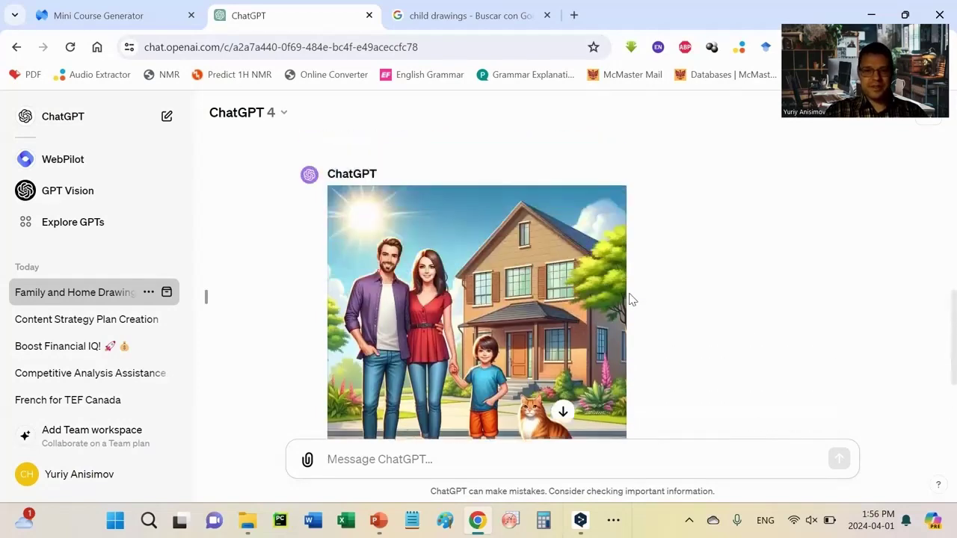
pyautogui.scroll(-8, 629, 299)
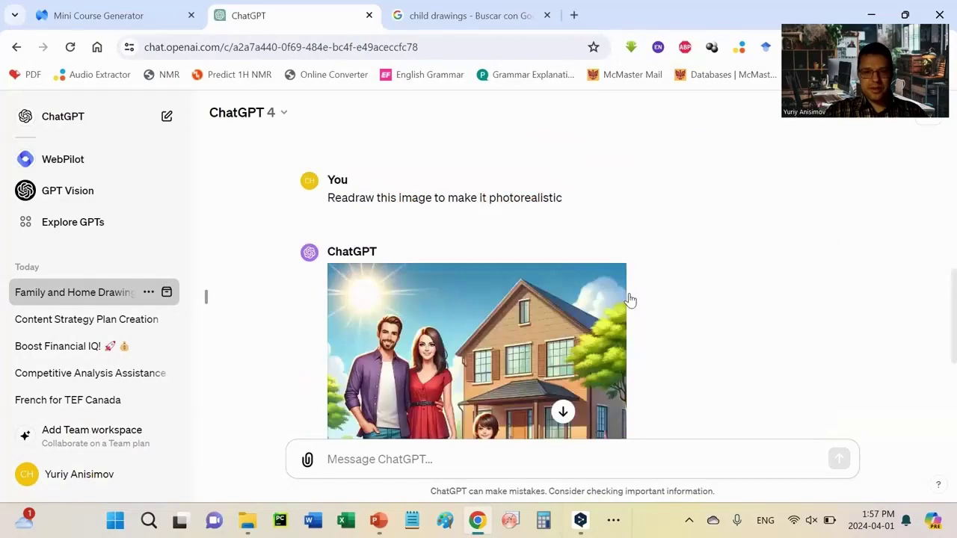
pyautogui.scroll(9, 631, 299)
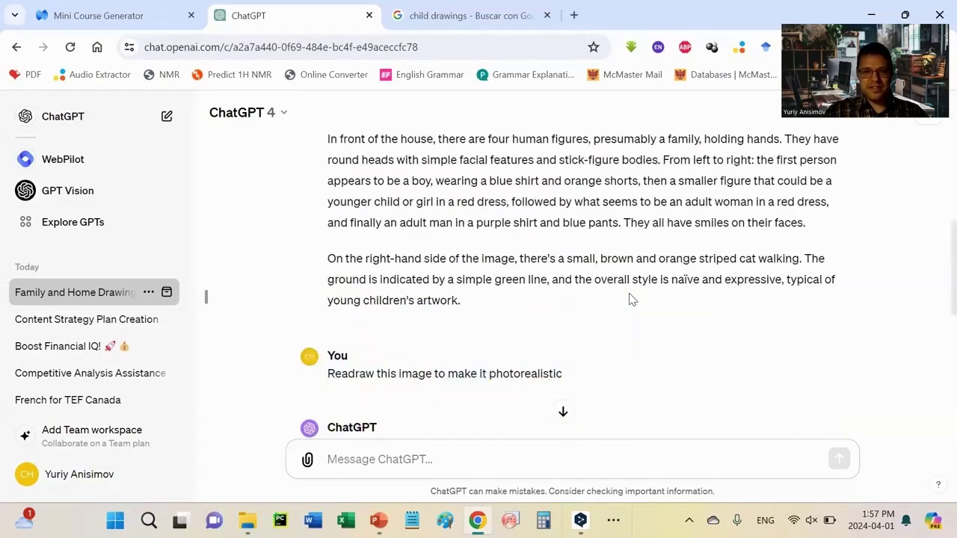
pyautogui.scroll(-4, 621, 277)
pyautogui.scroll(-5, 606, 292)
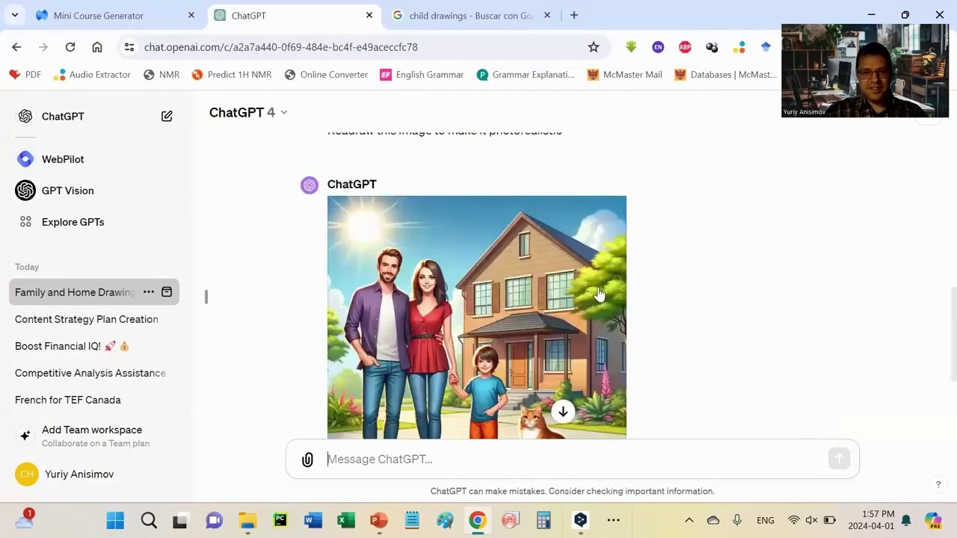
pyautogui.scroll(2, 593, 309)
pyautogui.scroll(6, 593, 308)
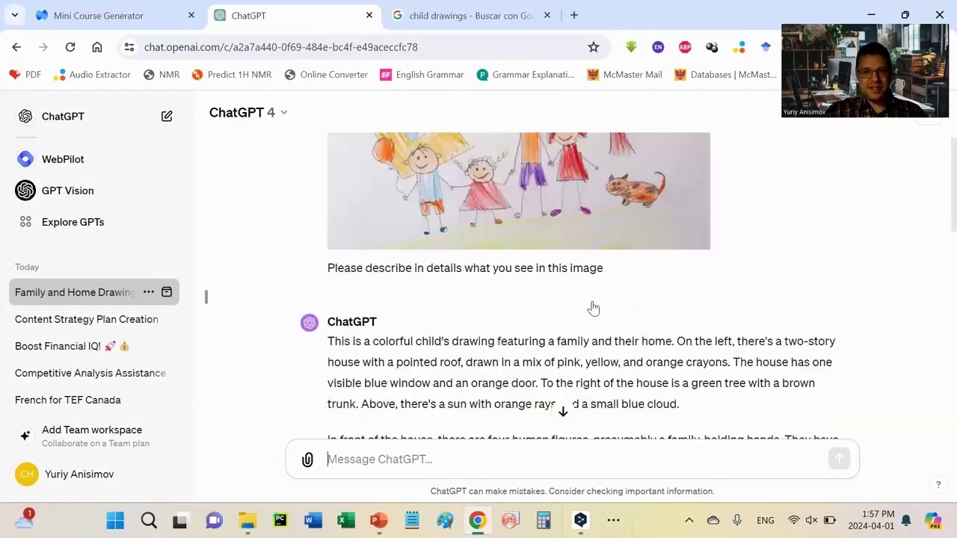
pyautogui.scroll(-7, 593, 308)
pyautogui.scroll(-2, 593, 308)
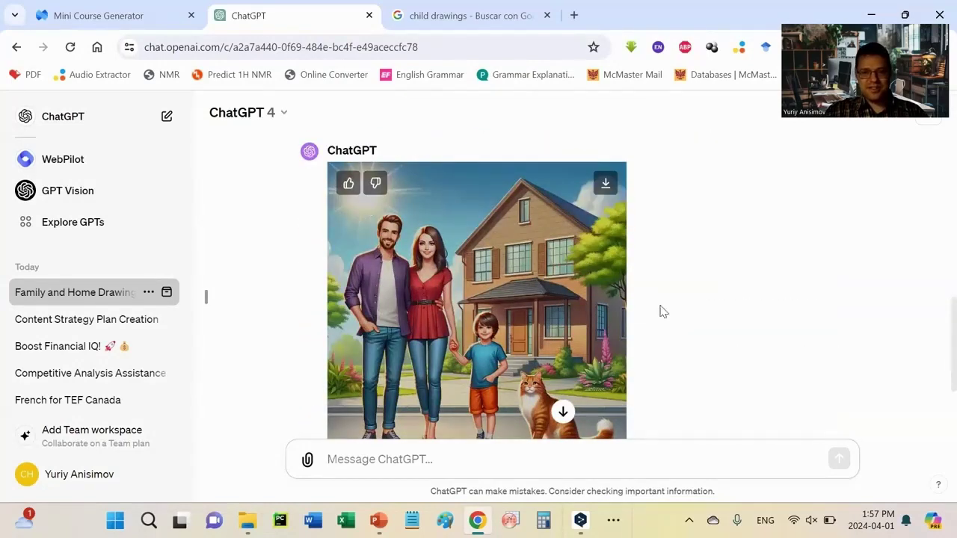
pyautogui.scroll(-2, 673, 312)
pyautogui.scroll(1, 711, 299)
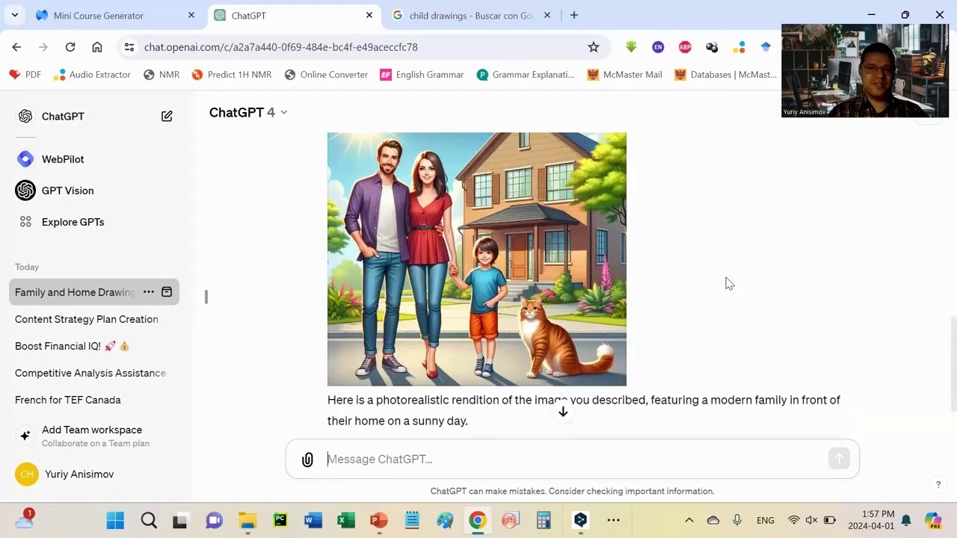
pyautogui.scroll(-2, 695, 278)
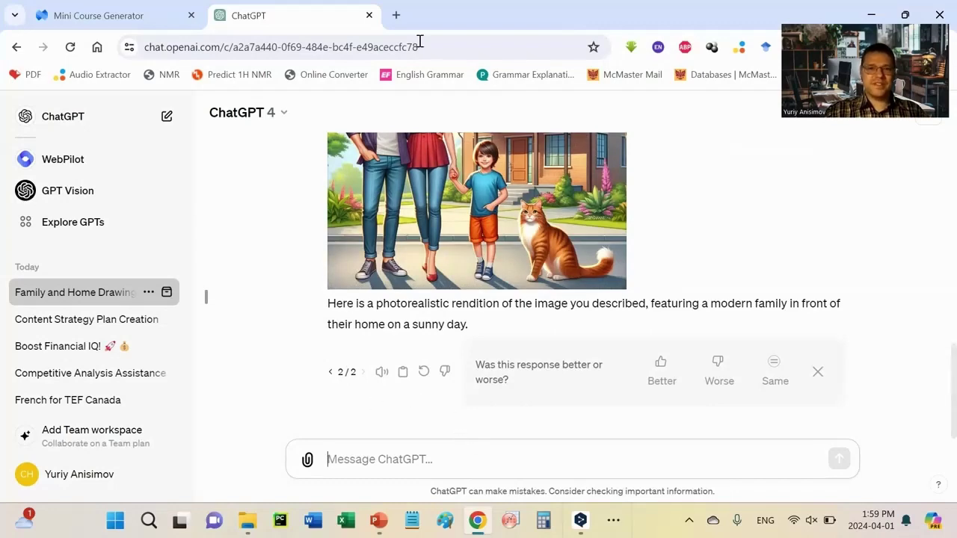
# Search Google for "design project landing page" in a new browser tab
pyautogui.click(396, 15)
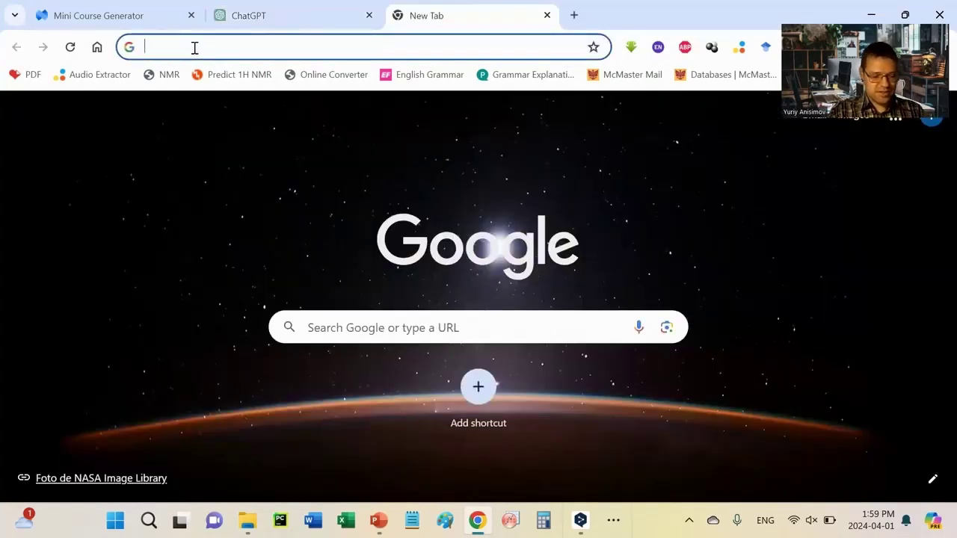
pyautogui.write('dea')
pyautogui.press('BackSpace')
pyautogui.write('s')
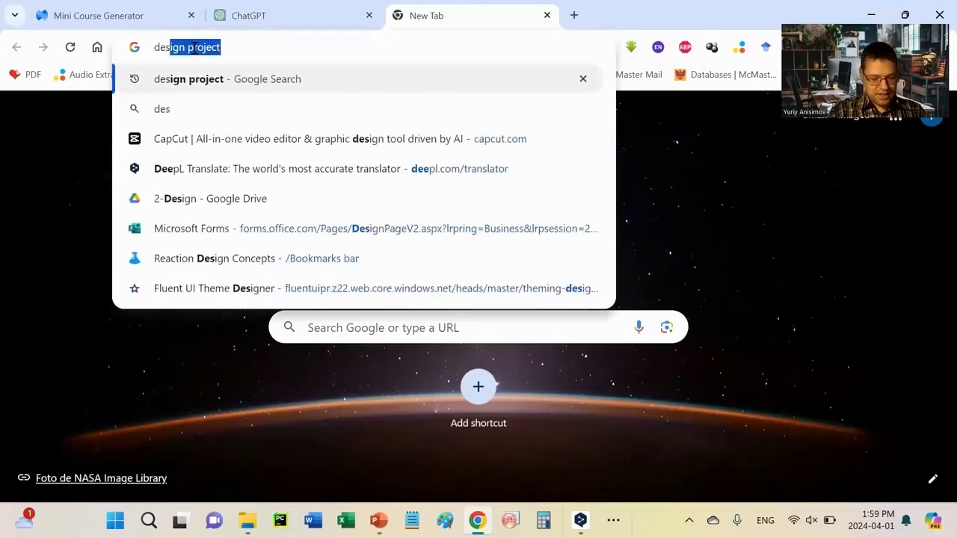
pyautogui.write('ign pro')
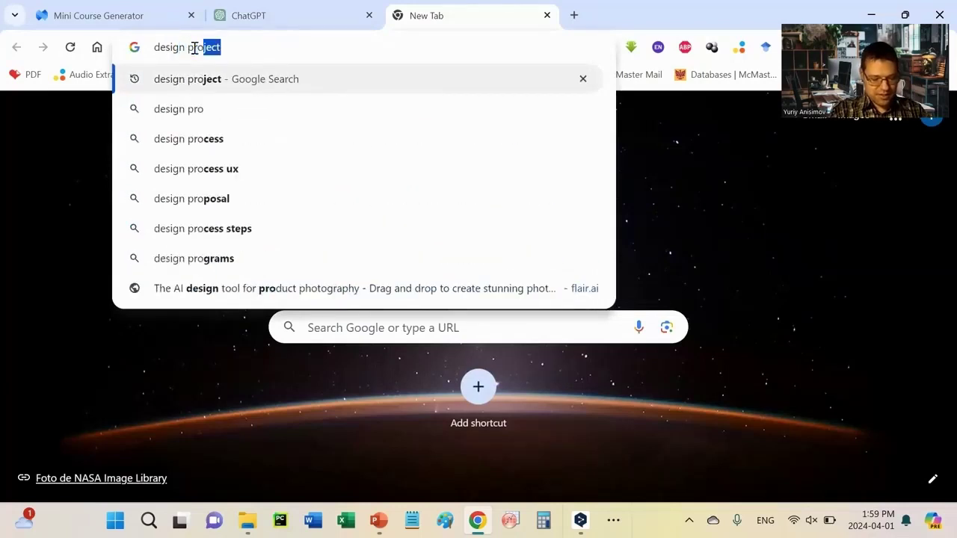
pyautogui.write('ject')
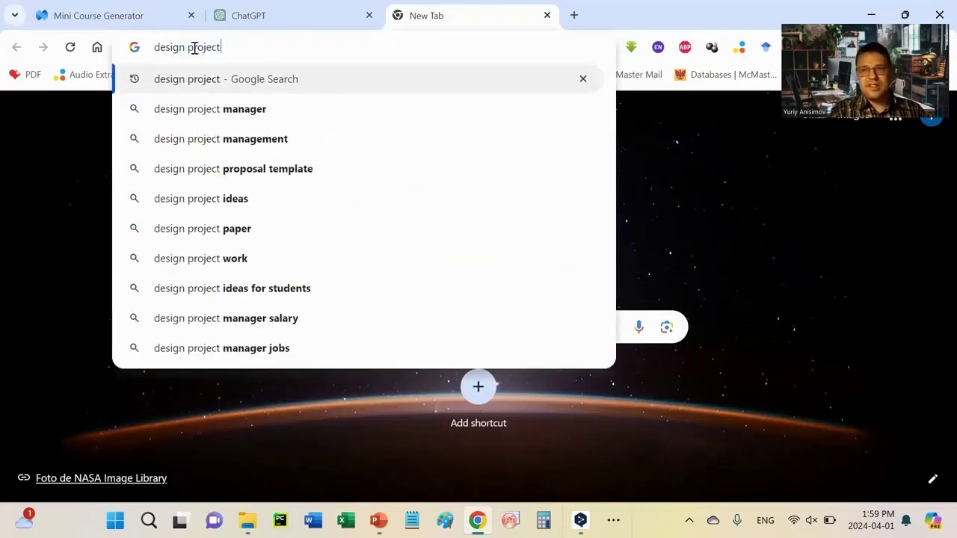
pyautogui.write(' landing page')
pyautogui.press('Return')
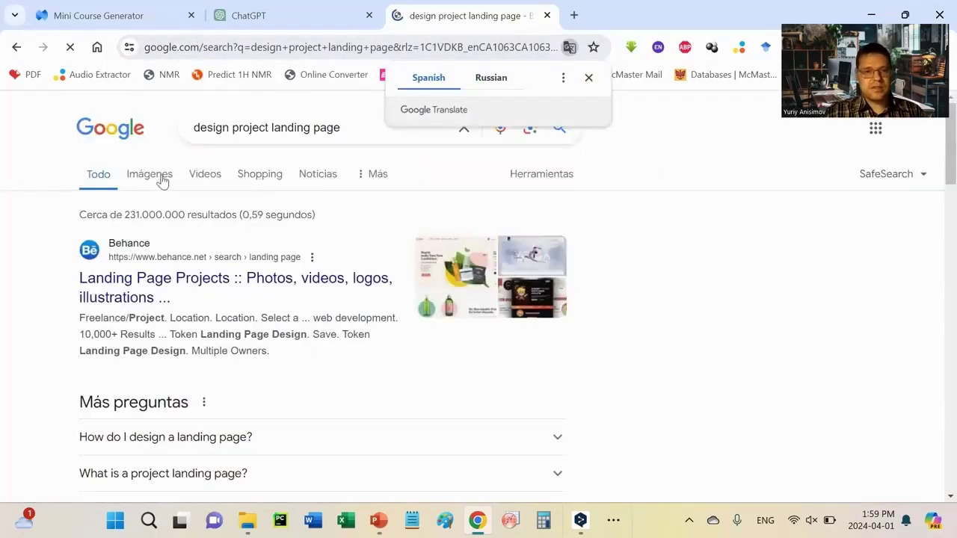
# Find the LinkedIn "Creation of a Web3 project landing" picture among the Google image results and copy the image
pyautogui.click(161, 180)
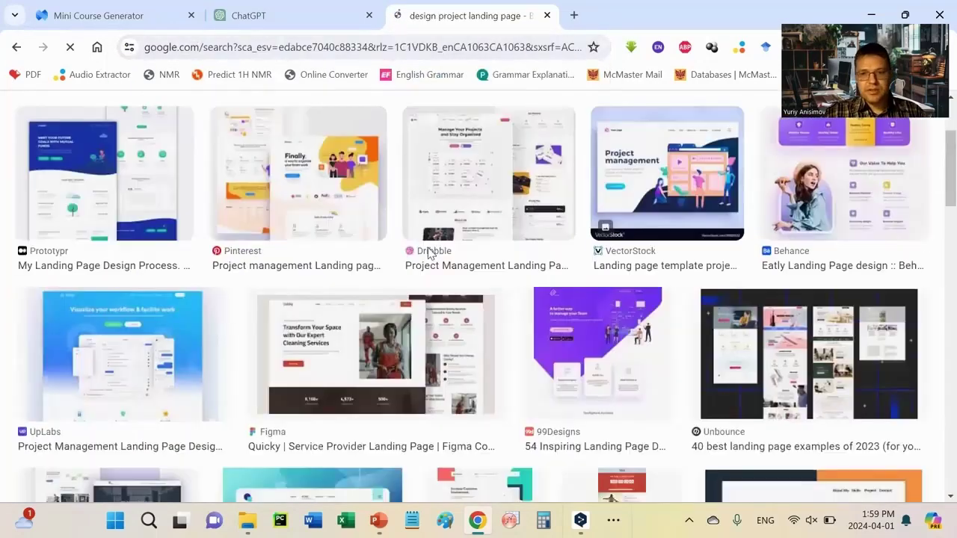
pyautogui.scroll(-1, 432, 252)
pyautogui.scroll(-8, 432, 254)
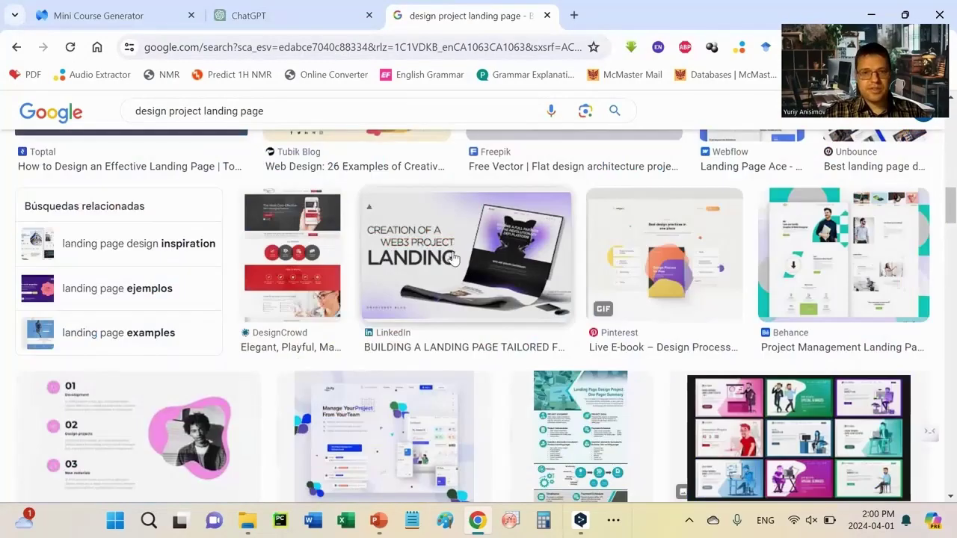
pyautogui.click(453, 258)
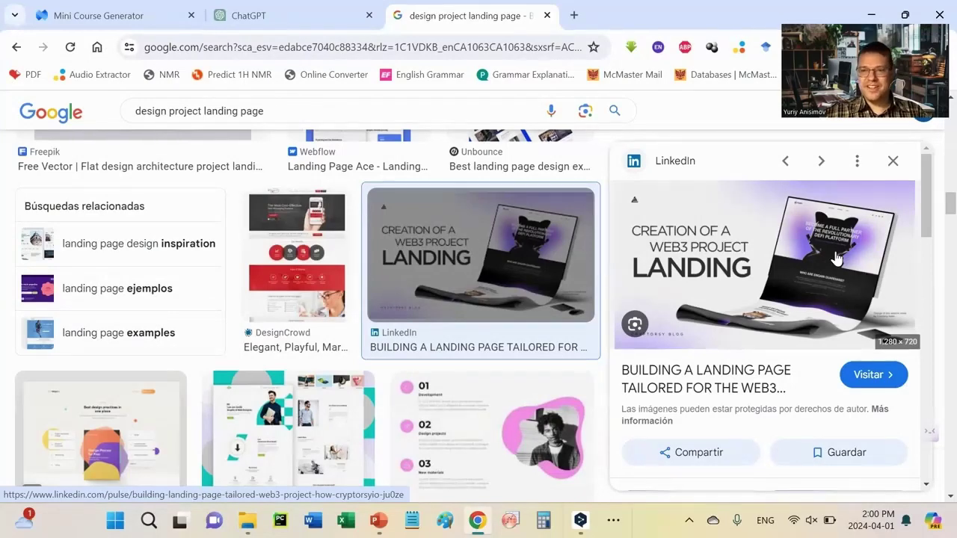
pyautogui.rightClick(833, 259)
pyautogui.scroll(-2, 634, 178)
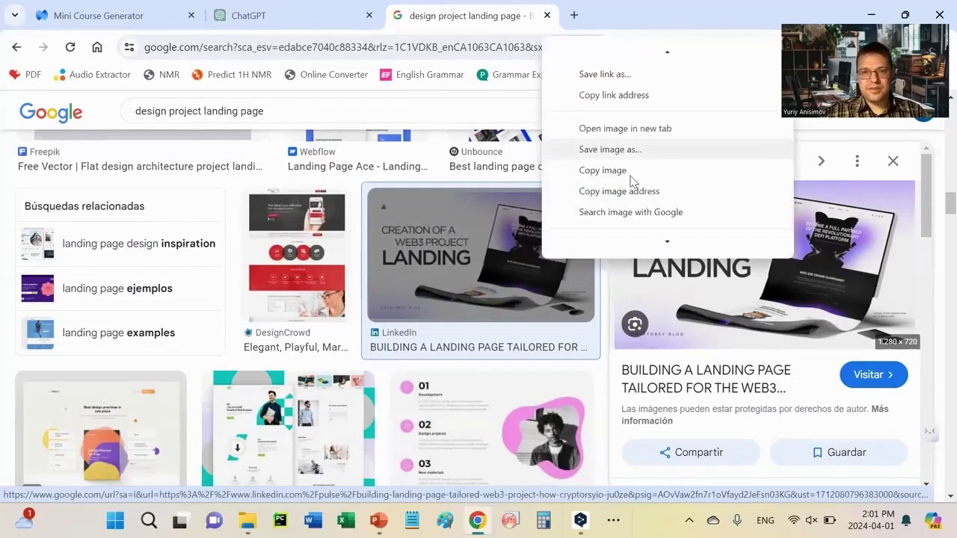
pyautogui.click(621, 173)
# Switch back to the ChatGPT conversation and paste the copied landing page picture into a new message
pyautogui.hotkey('ctrl', 'pageup')
pyautogui.click(329, 460)
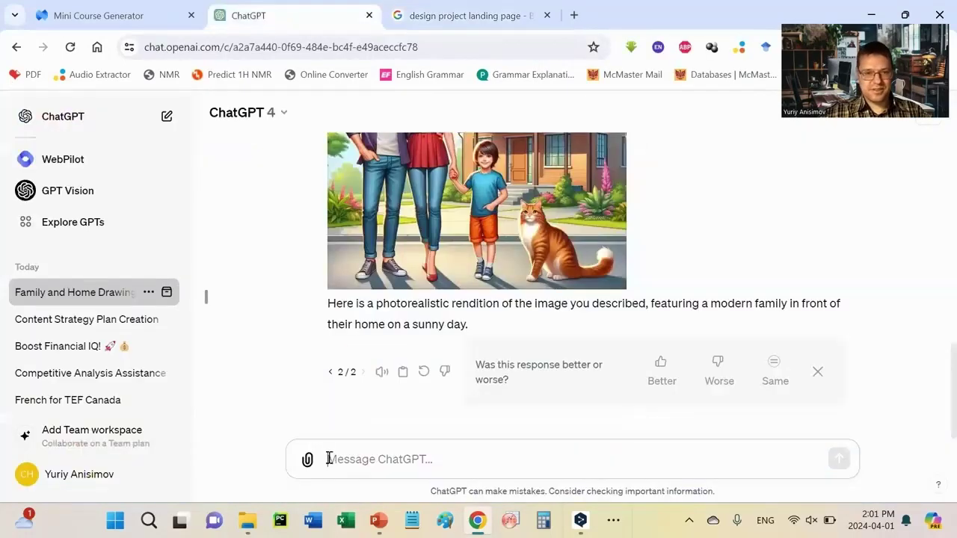
pyautogui.hotkey('ctrl', 'v')
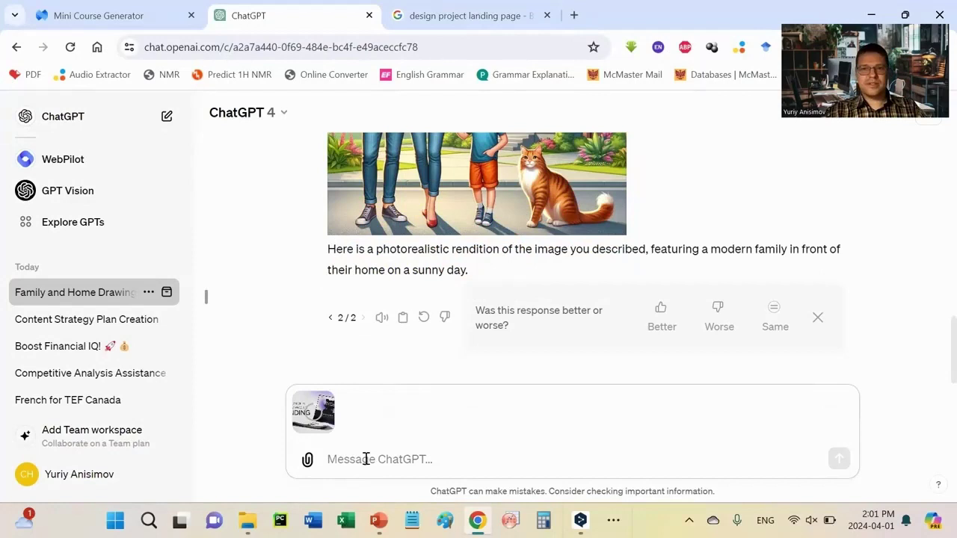
# Send the picture with the prompt "Make a design project based on attached picture for landing page advertising cat food"
pyautogui.write('Mak')
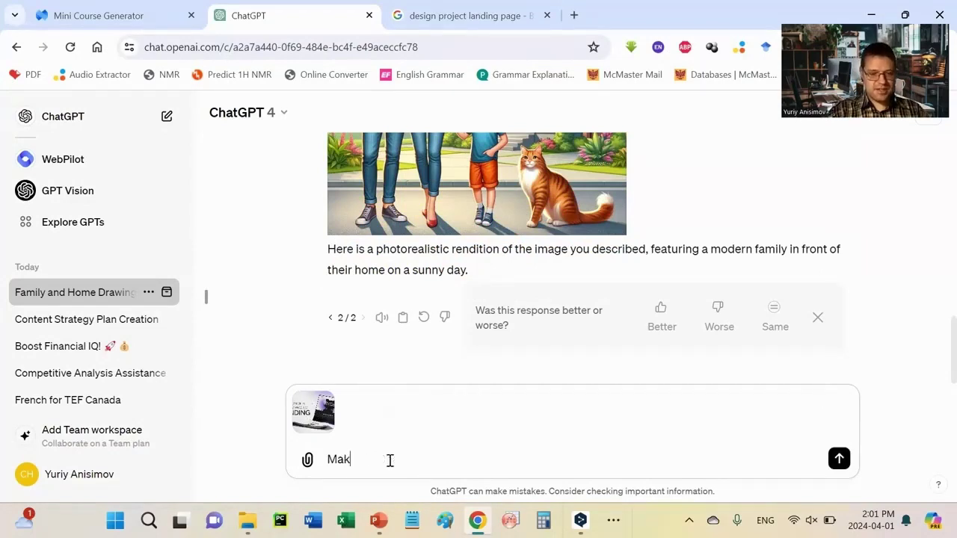
pyautogui.write('e a des')
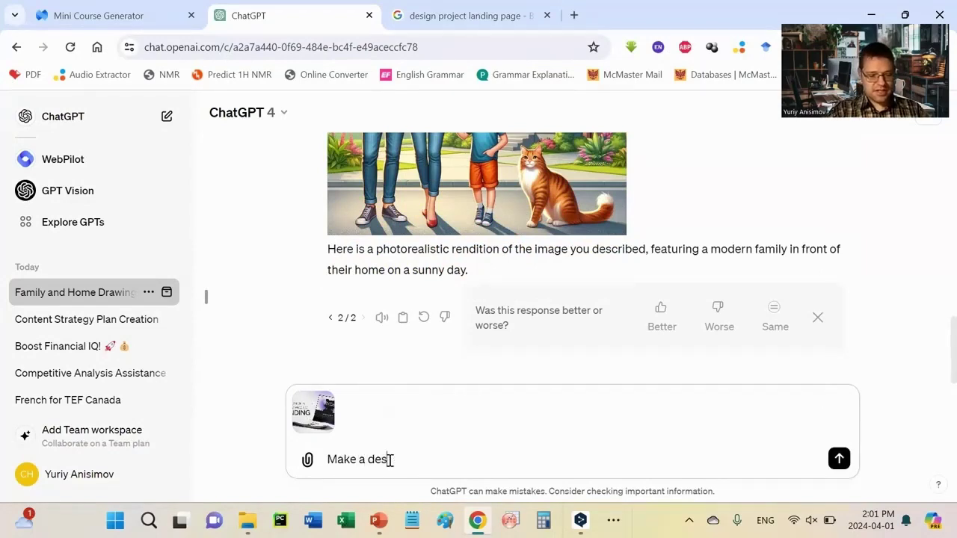
pyautogui.write('ign project')
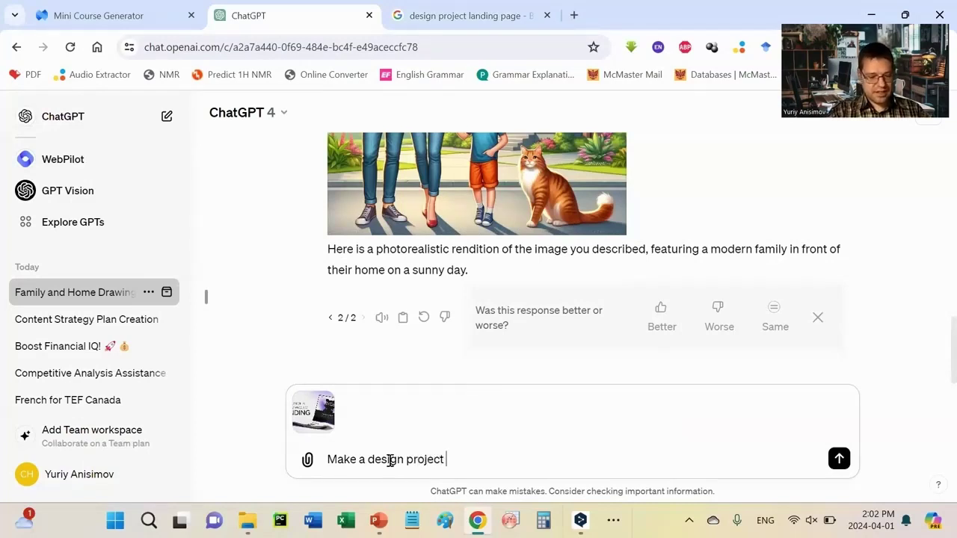
pyautogui.write('based on')
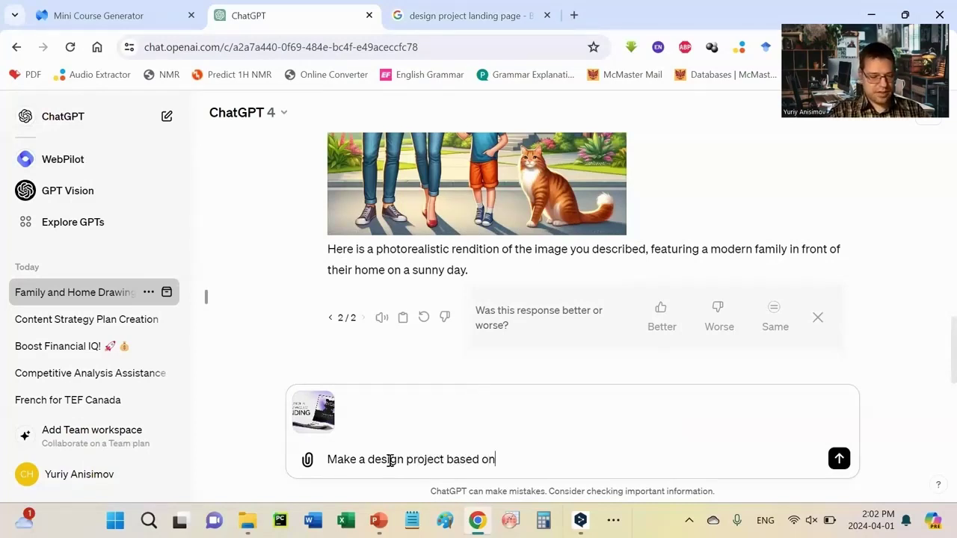
pyautogui.write(' attached picture for')
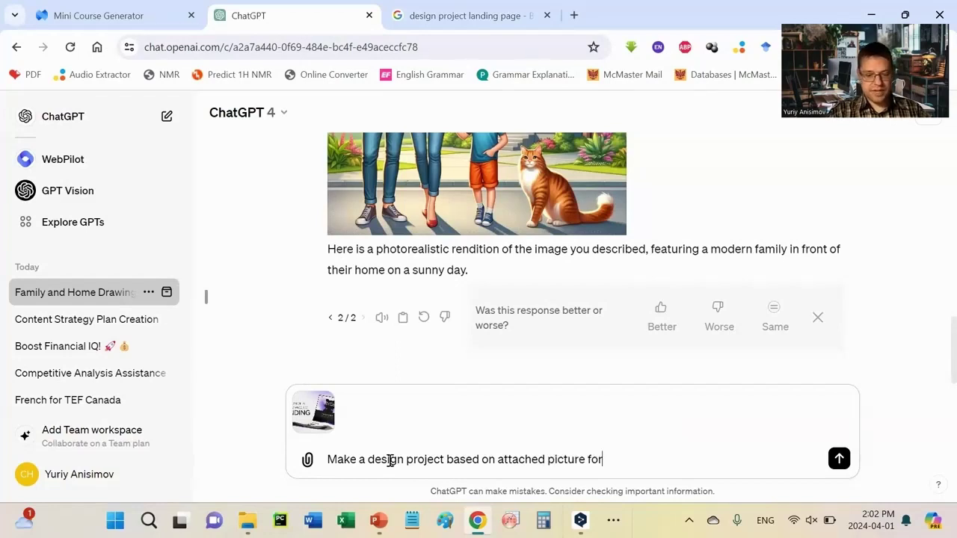
pyautogui.write(' landing page a')
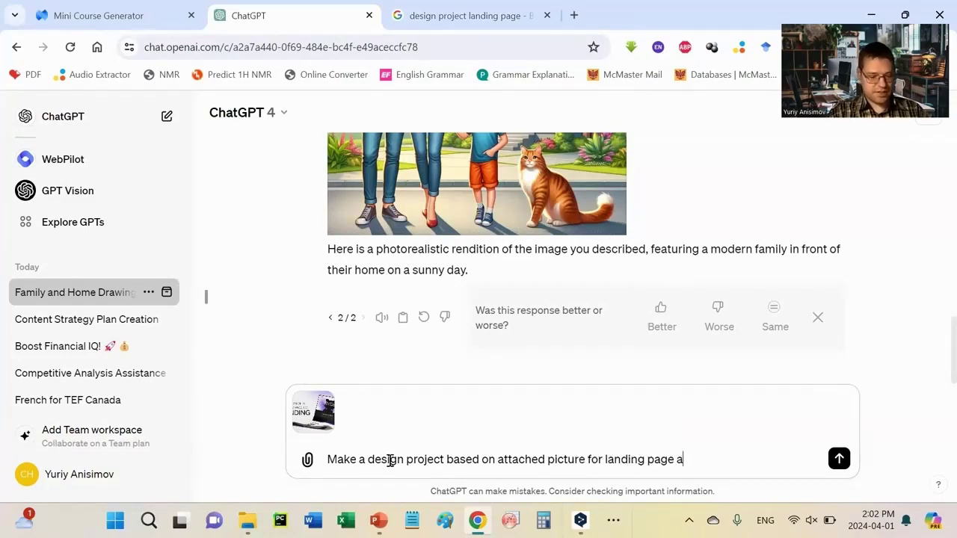
pyautogui.write('dvertising')
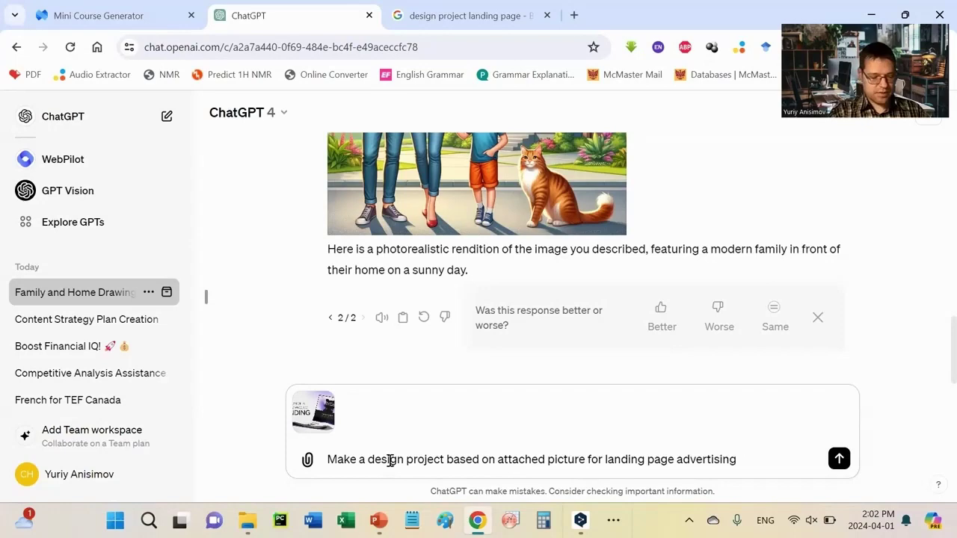
pyautogui.write(' cat food')
pyautogui.press('Return')
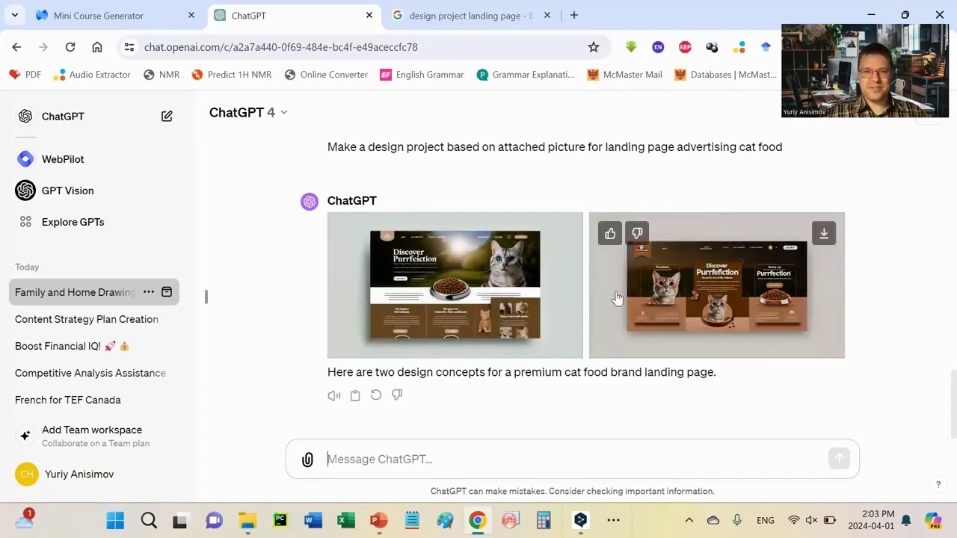
# Examine both generated cat food landing page concepts in the enlarged view, one after the other, and close the view
pyautogui.click(491, 289)
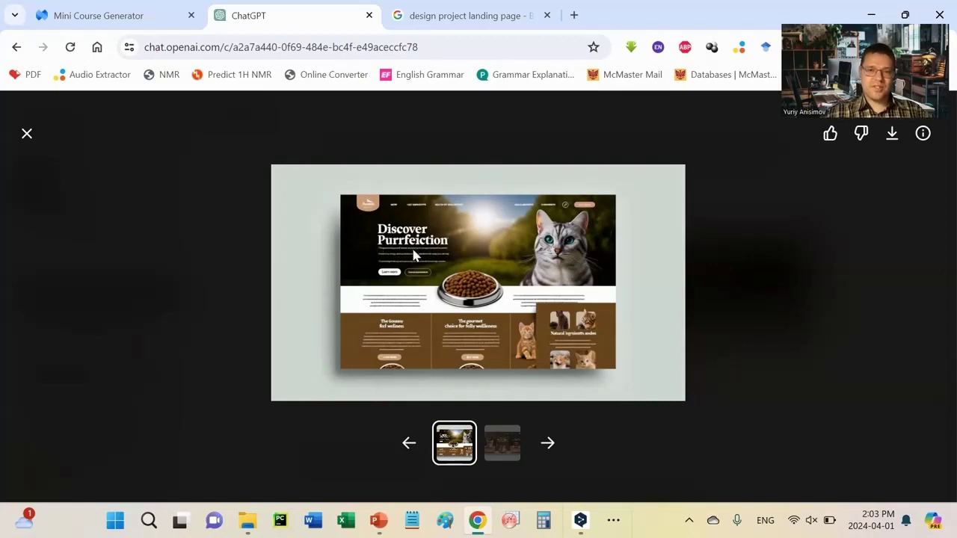
pyautogui.click(27, 133)
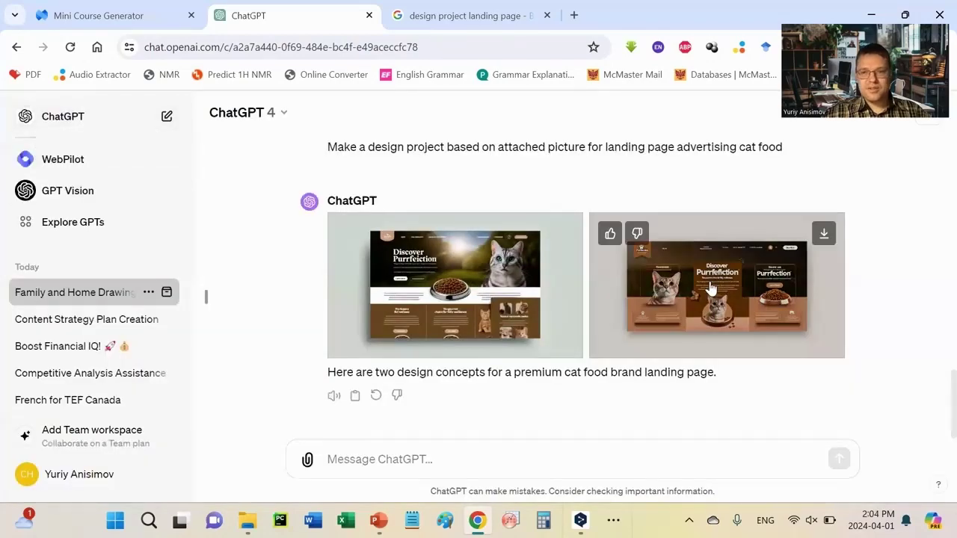
pyautogui.click(711, 289)
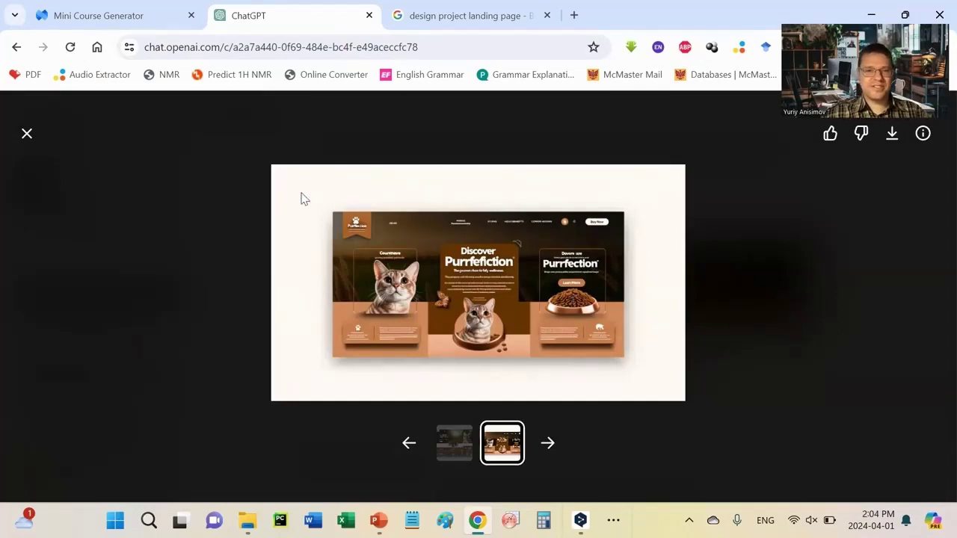
pyautogui.click(641, 409)
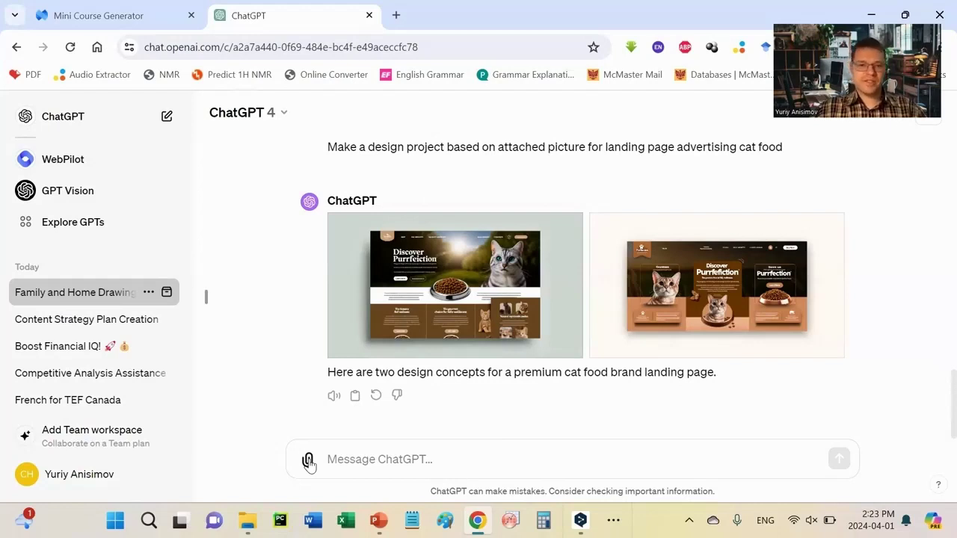
pyautogui.click(308, 462)
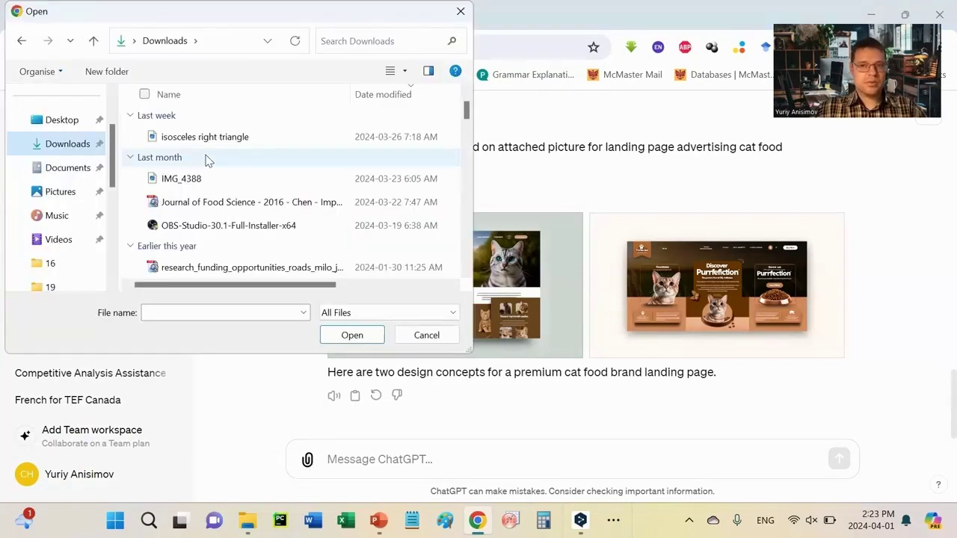
pyautogui.scroll(-3, 208, 161)
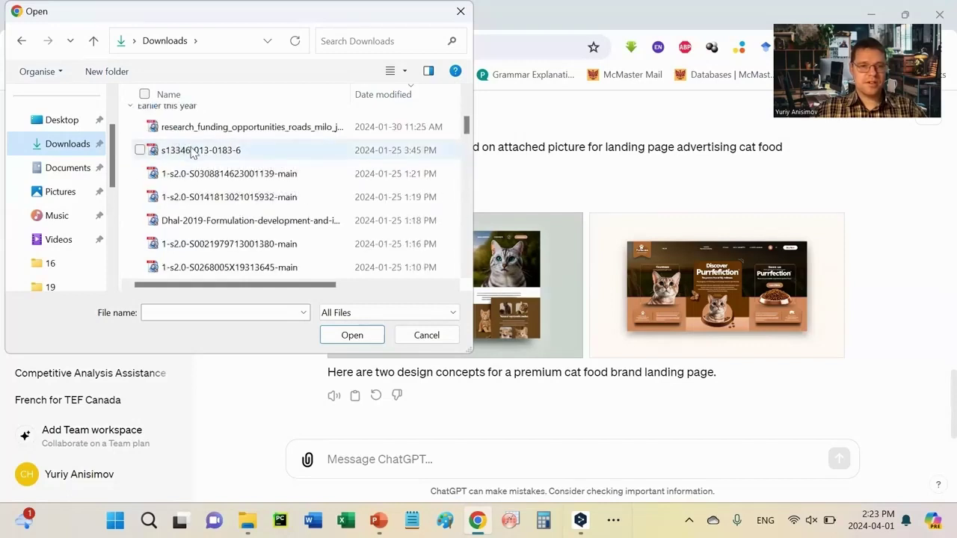
pyautogui.doubleClick(185, 150)
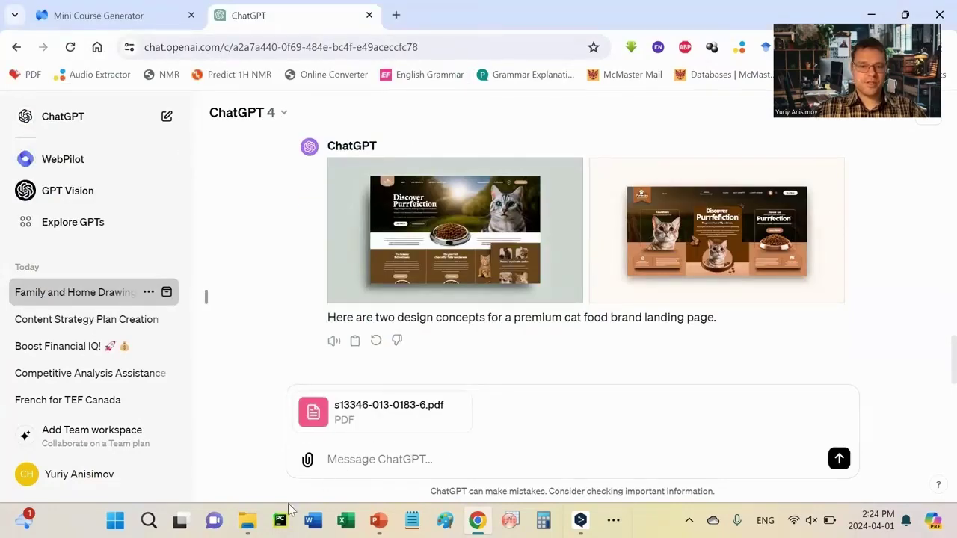
pyautogui.click(248, 521)
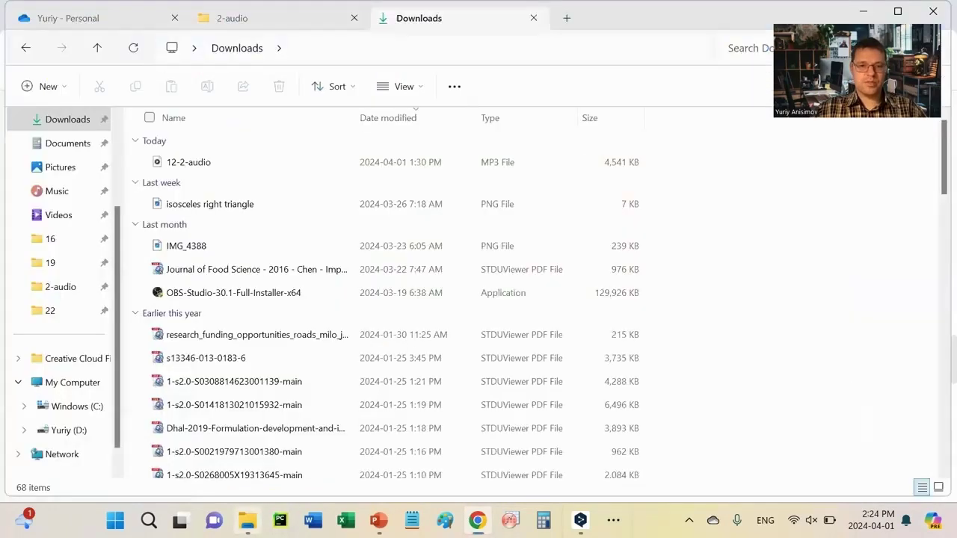
pyautogui.click(217, 364)
pyautogui.doubleClick(217, 359)
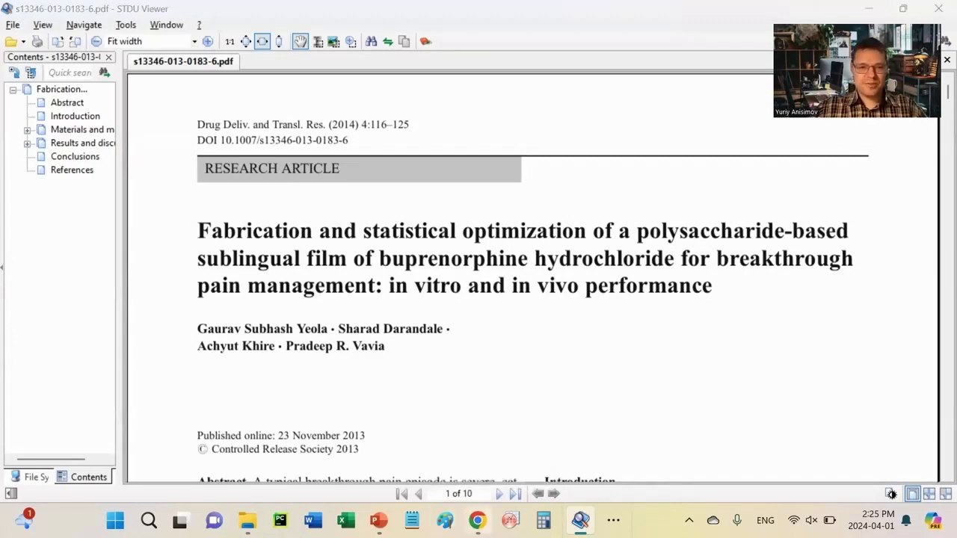
# Back in ChatGPT, send the prompt "Please describe this article in 1 paragraph in lay terms so that its content will be comprehensible for everyone"
pyautogui.click(462, 486)
pyautogui.click(372, 459)
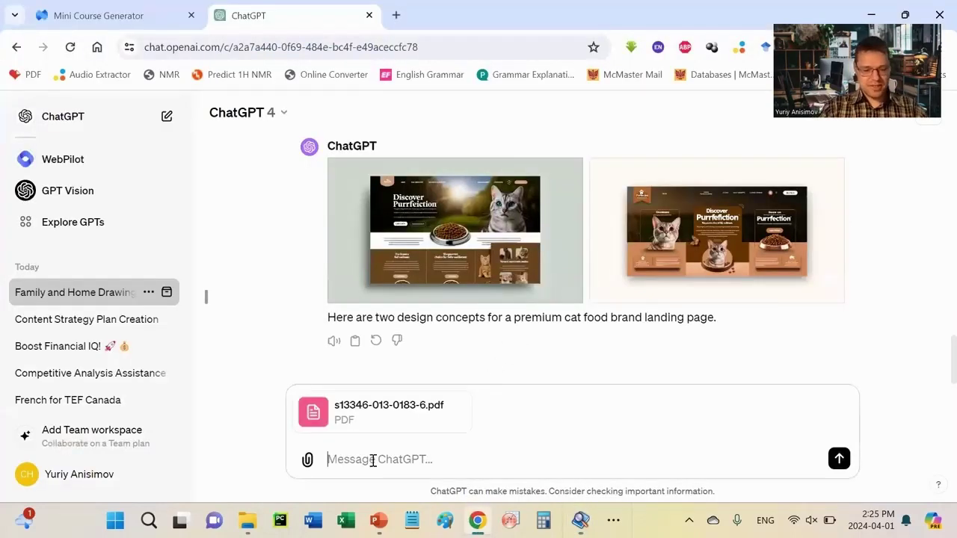
pyautogui.write('Please describe ')
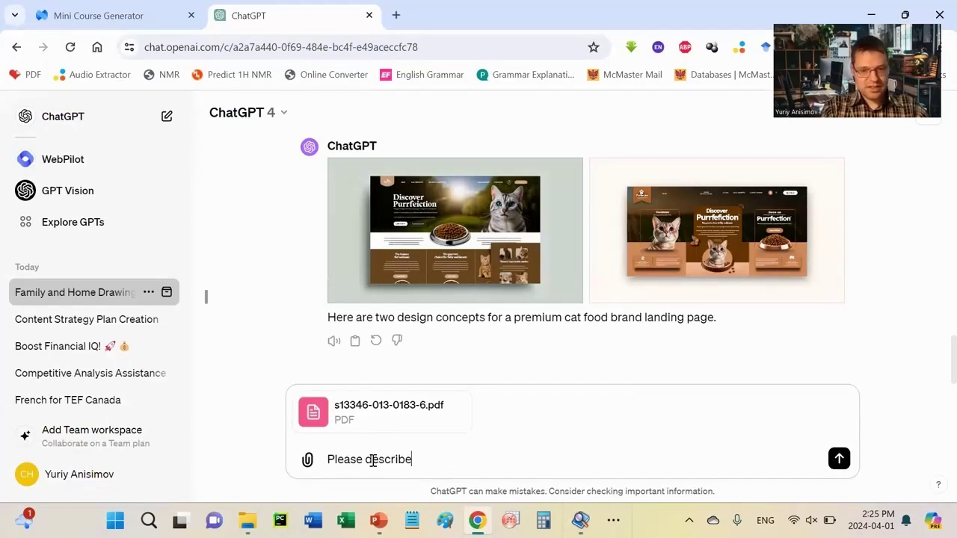
pyautogui.write('this article ')
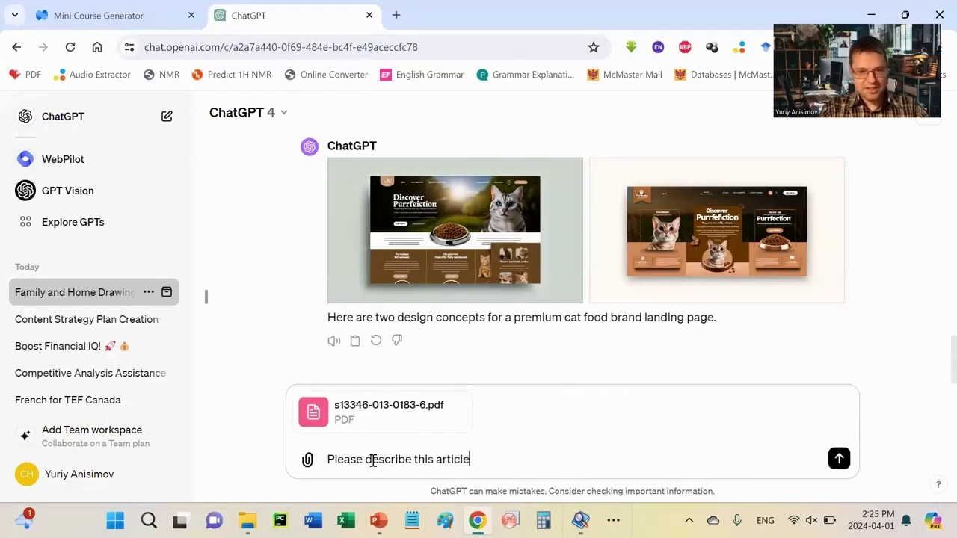
pyautogui.write('in 1 ')
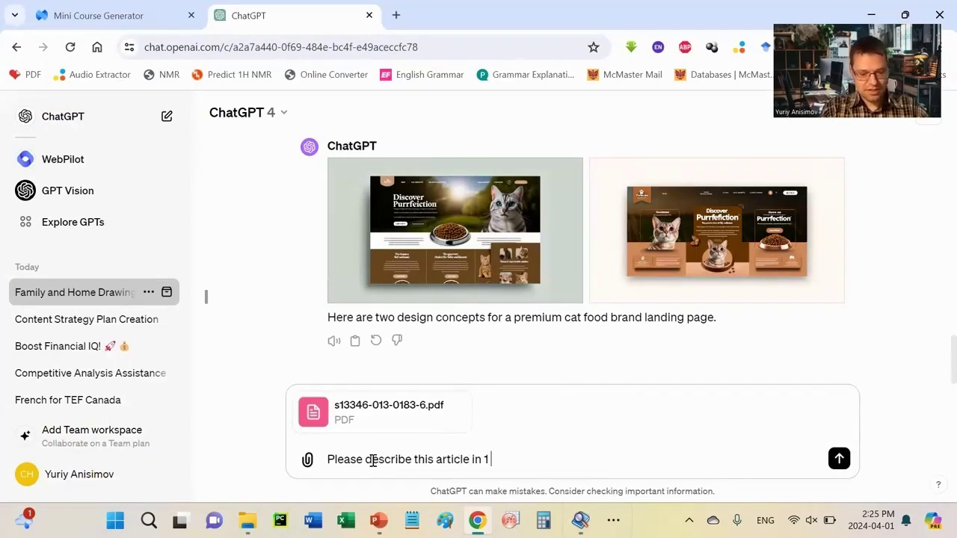
pyautogui.write('paragraph in ')
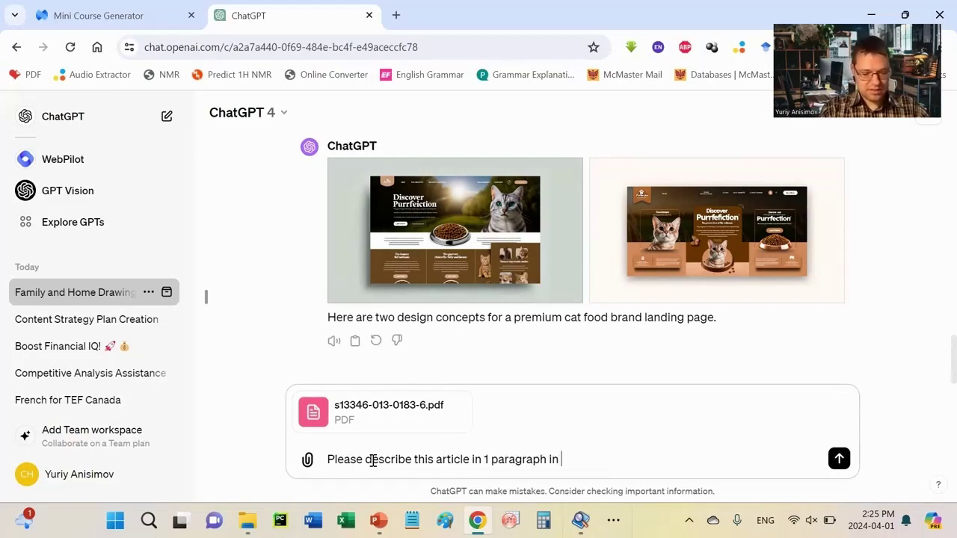
pyautogui.write('lay terms so th')
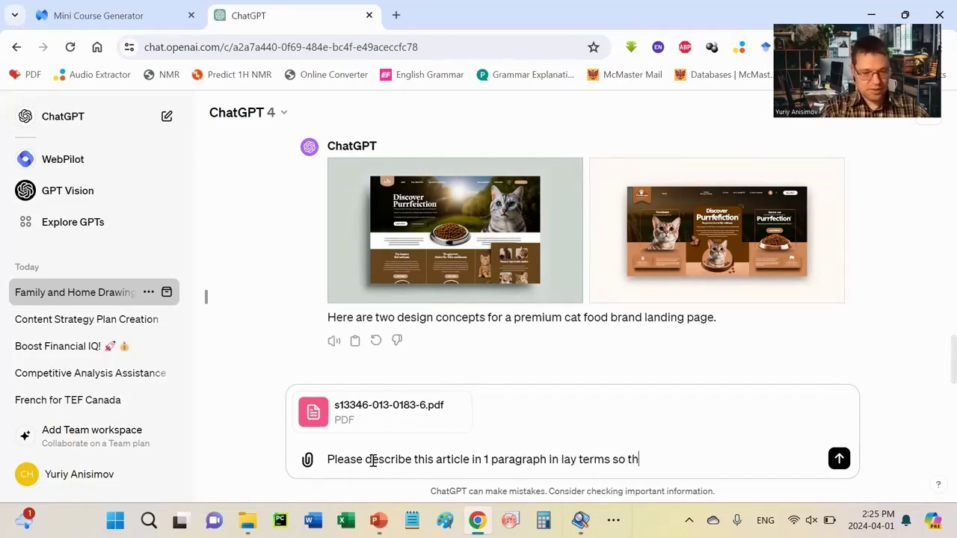
pyautogui.write('at its')
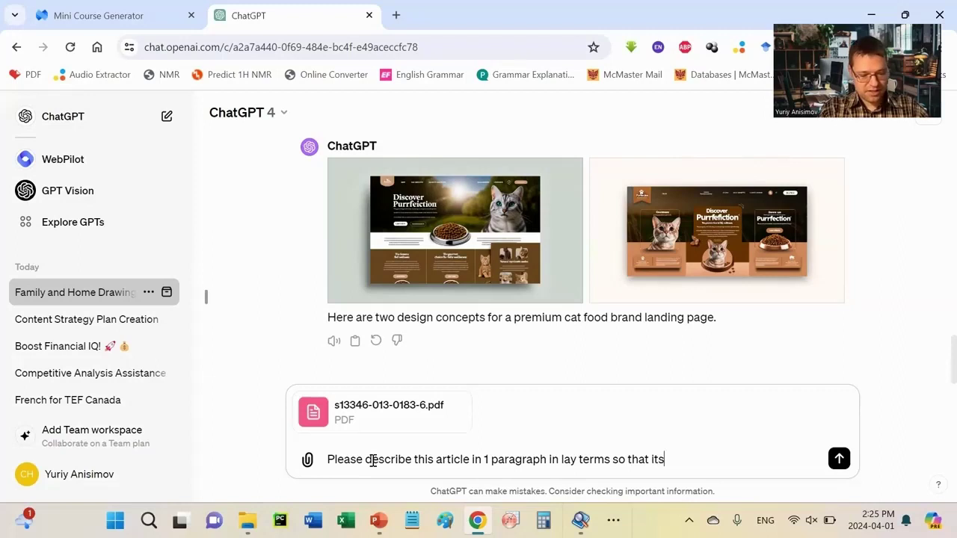
pyautogui.write(' content will be comp')
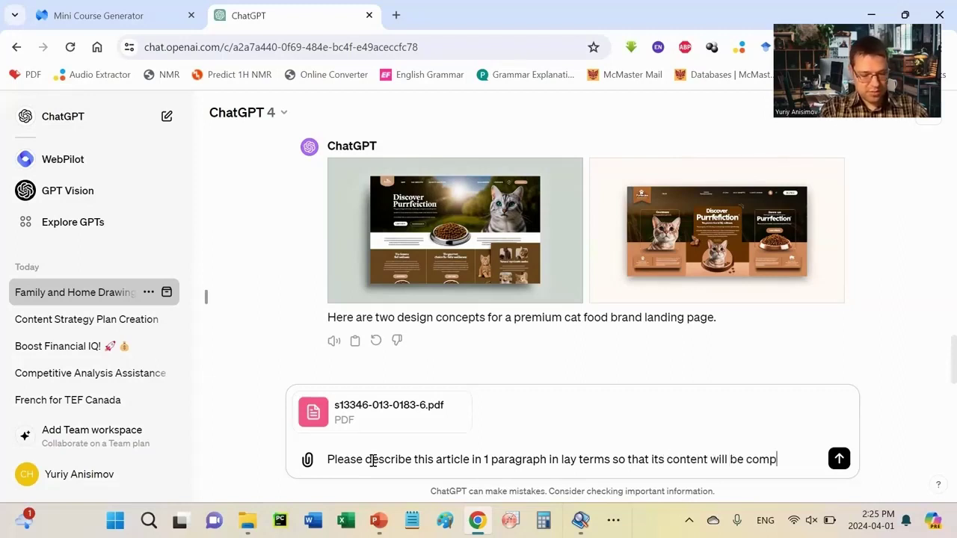
pyautogui.write('rehensible for ')
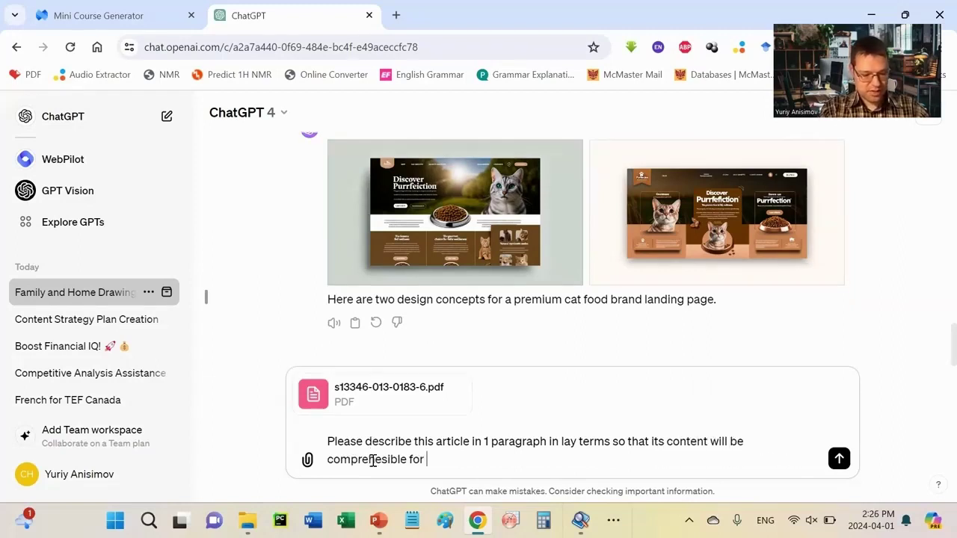
pyautogui.write('everyone')
pyautogui.press('Return')
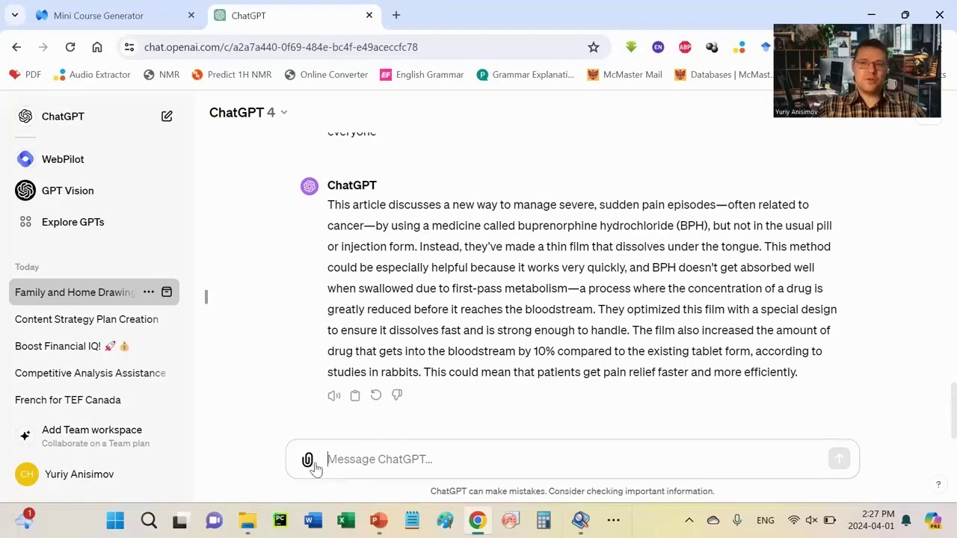
# Browse for the next file to attach in ChatGPT, and close the Lesson 3 presentation in PowerPoint after viewing it
pyautogui.click(307, 461)
pyautogui.scroll(-5, 58, 192)
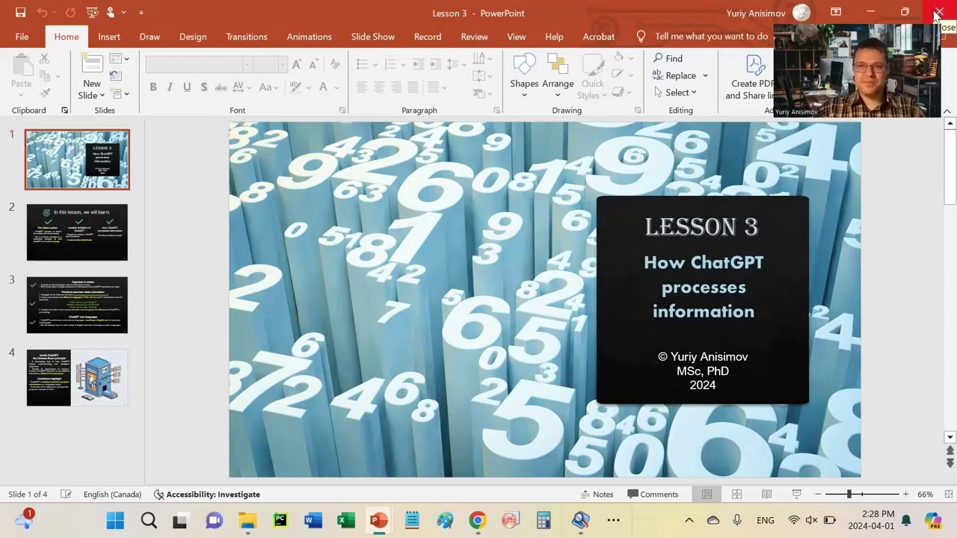
pyautogui.click(937, 14)
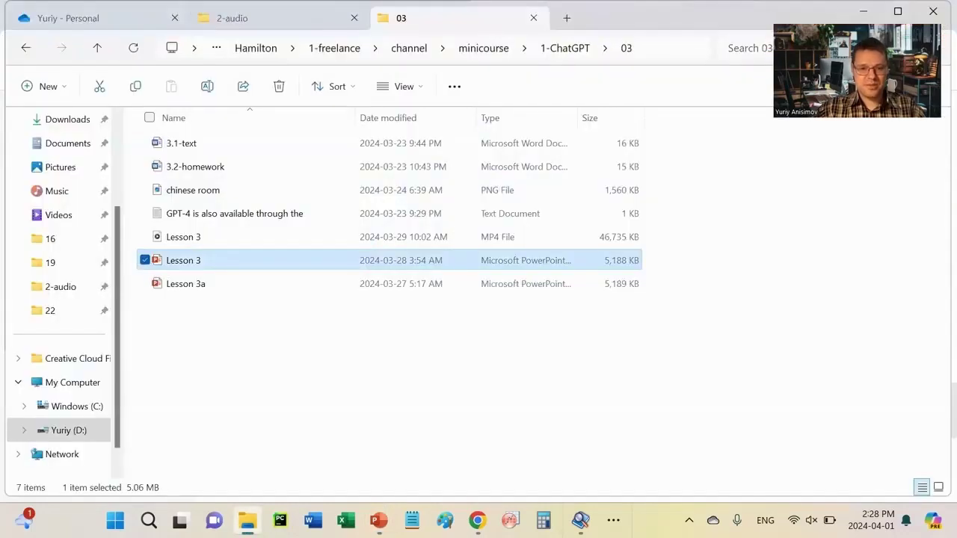
# Switch back to ChatGPT in Chrome and attach the Lesson 3 presentation from folder 03 inside 1-ChatGPT
pyautogui.moveTo(247, 521)
pyautogui.click(477, 521)
pyautogui.click(168, 40)
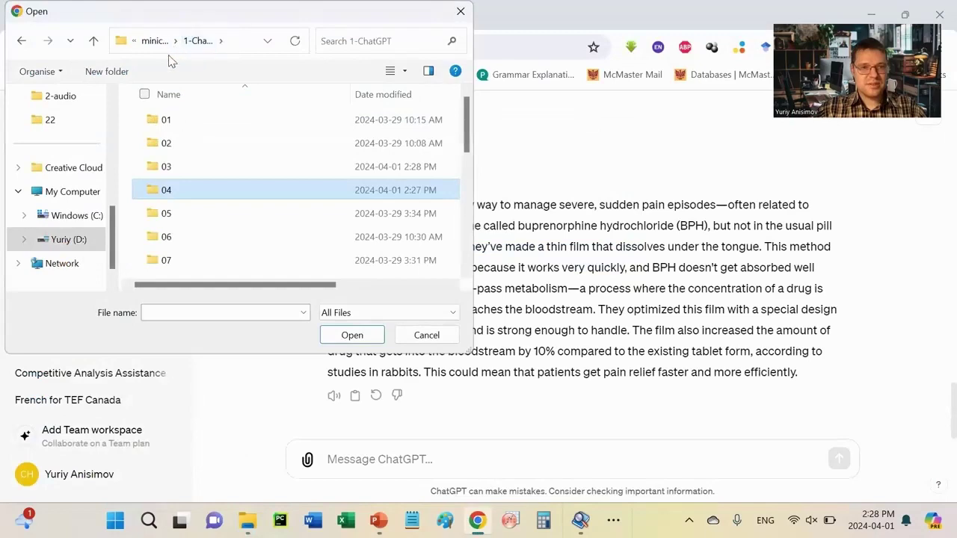
pyautogui.click(177, 172)
pyautogui.doubleClick(178, 170)
pyautogui.doubleClick(172, 237)
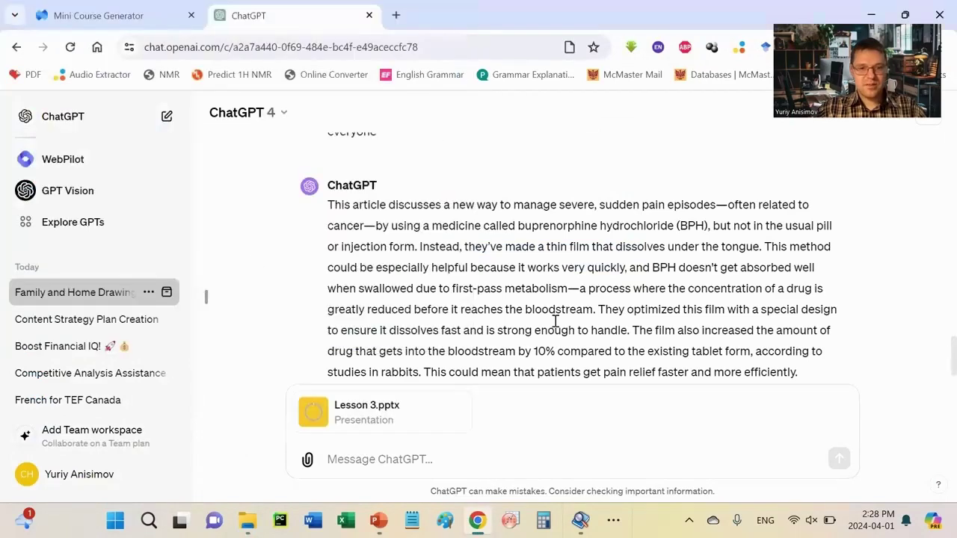
# Send the prompt "describe what is this presentation about" with the attached presentation and read through the response
pyautogui.click(347, 464)
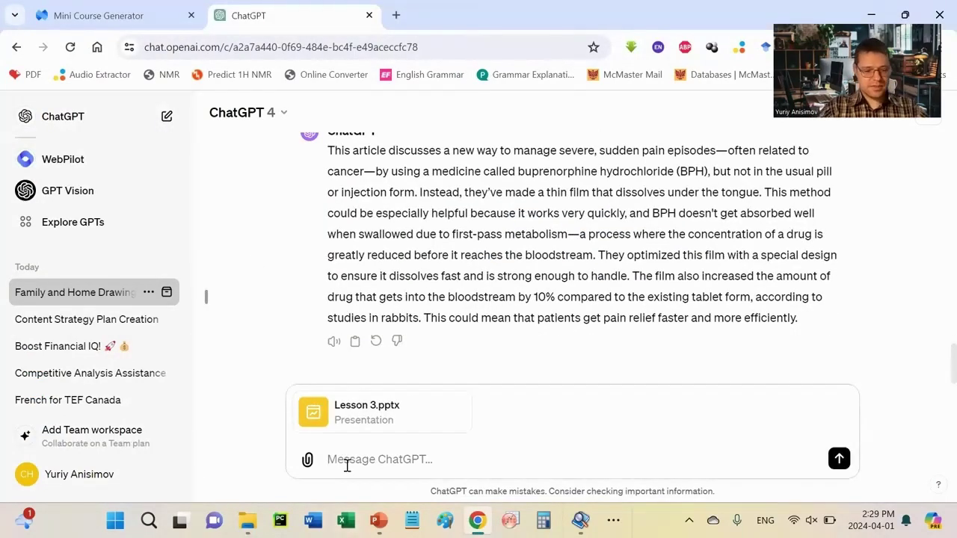
pyautogui.write('describe what is ')
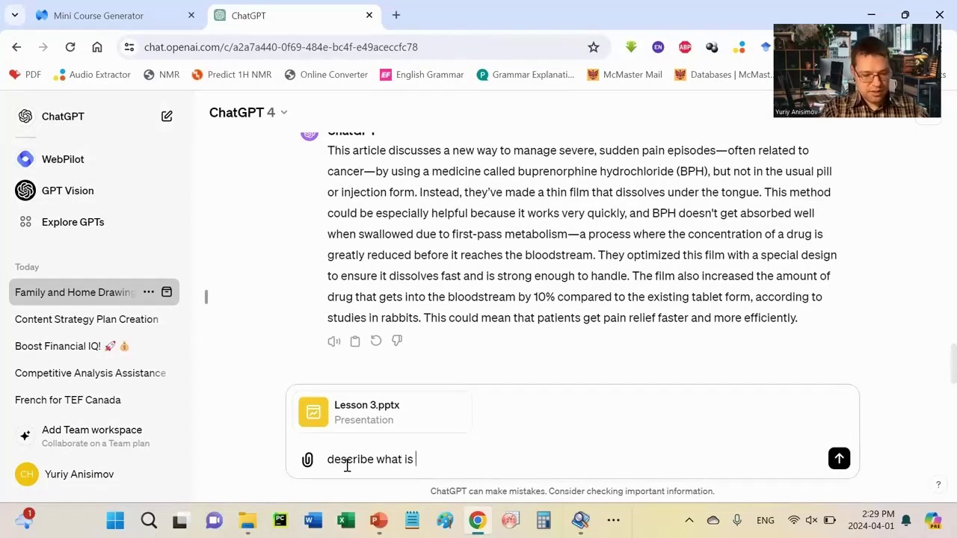
pyautogui.write('this prese')
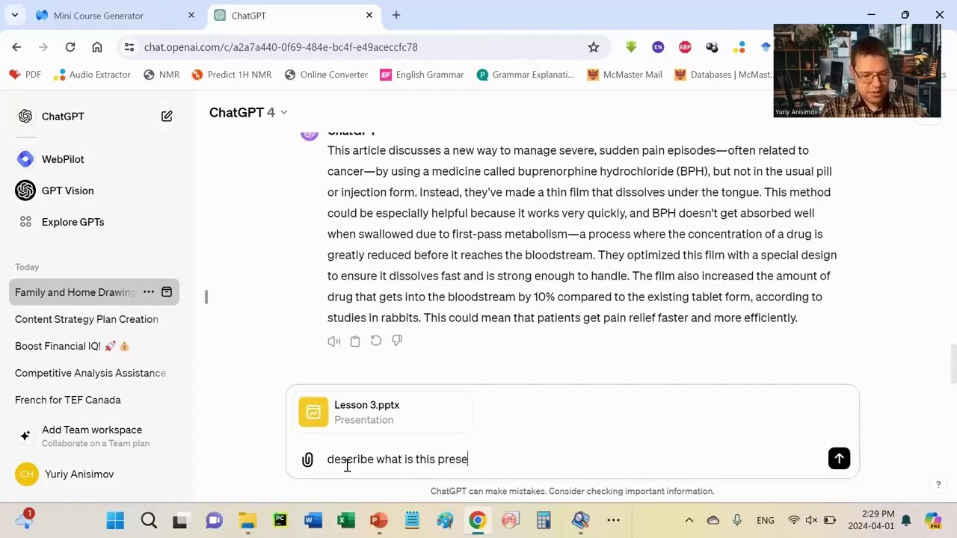
pyautogui.write('ntation about')
pyautogui.press('Return')
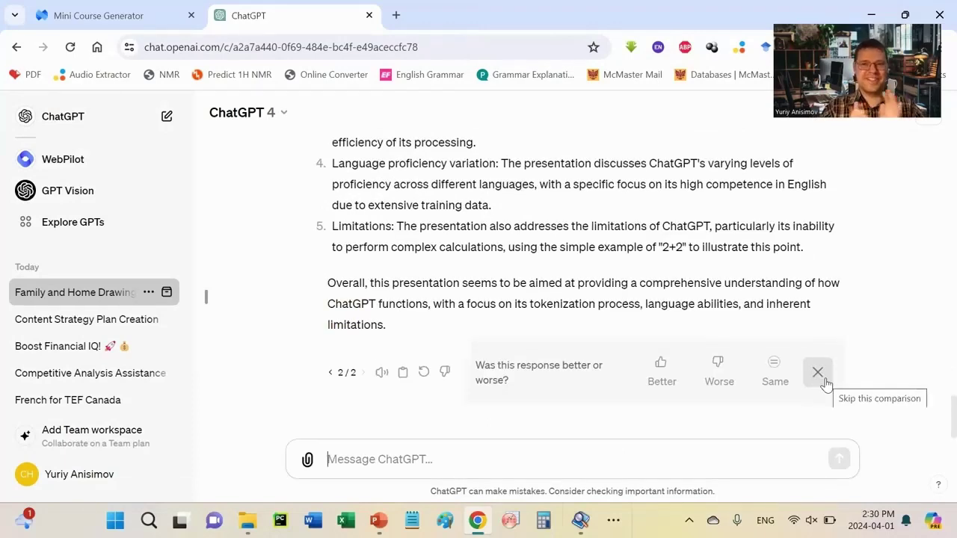
pyautogui.scroll(4, 635, 300)
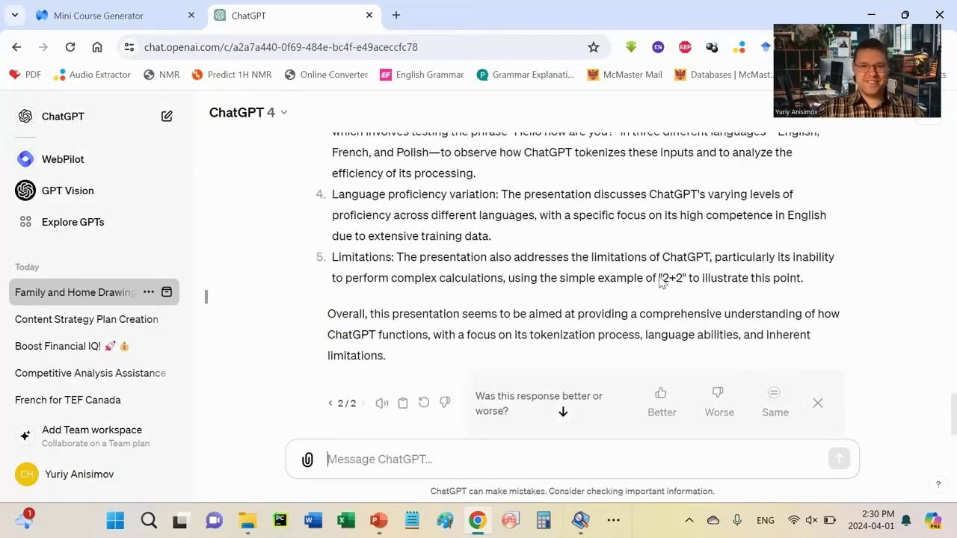
pyautogui.scroll(-1, 635, 289)
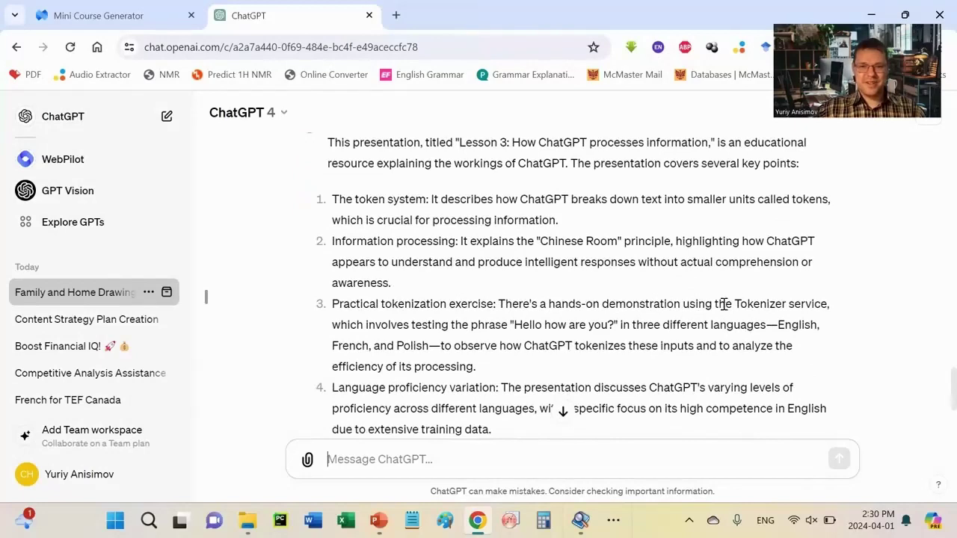
pyautogui.scroll(-3, 744, 303)
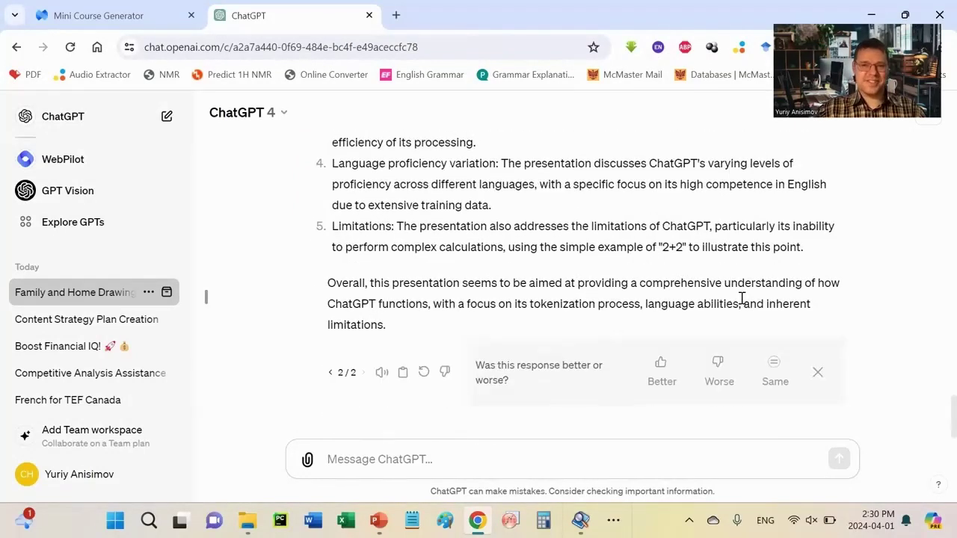